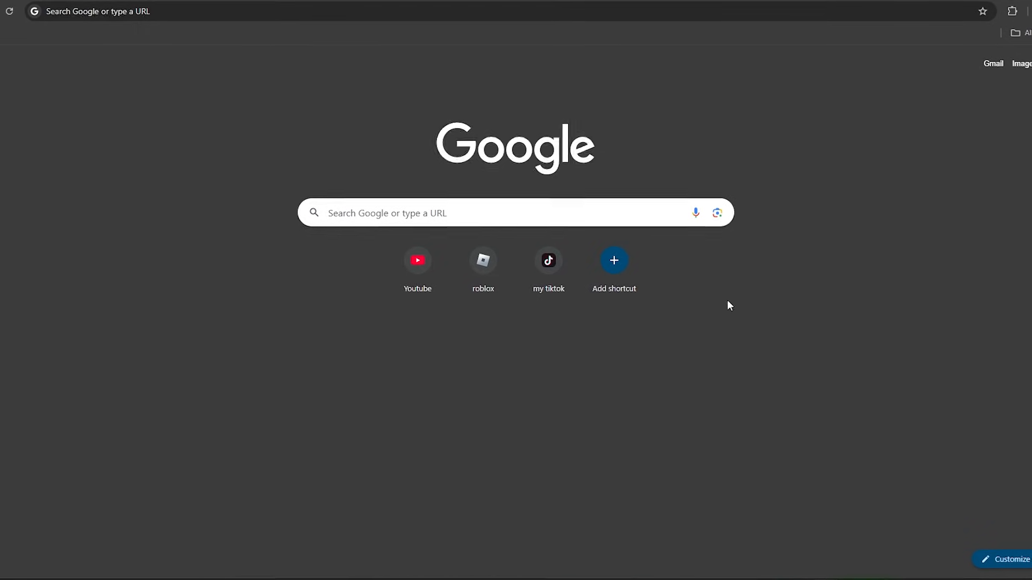
- Search Google for the gorilla IK rig and open the latest Gorilla_IK_Rig release in NachoEngine's GitHub repository
left_click(355, 217)
type("gorilla ik r")
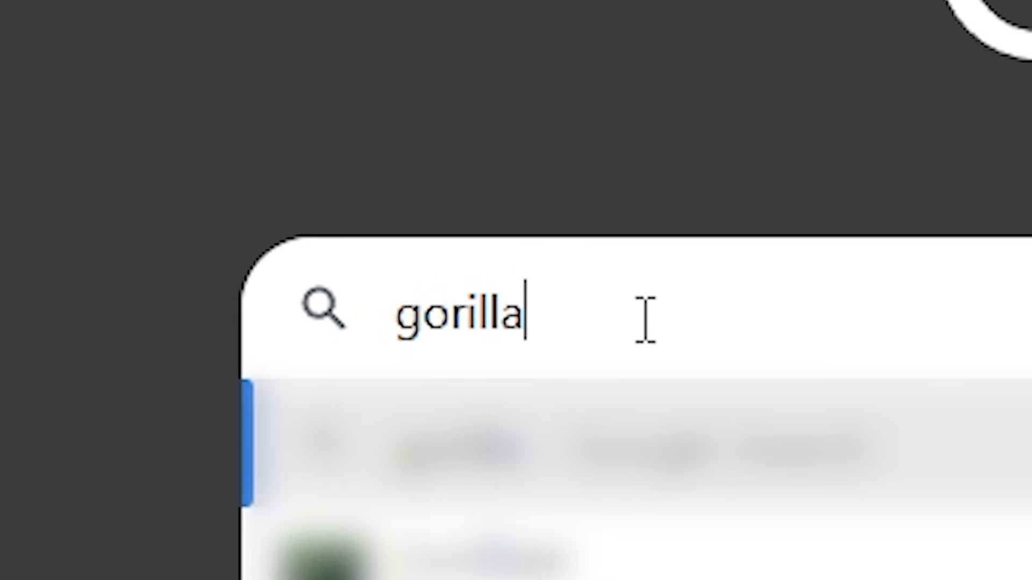
key("Return")
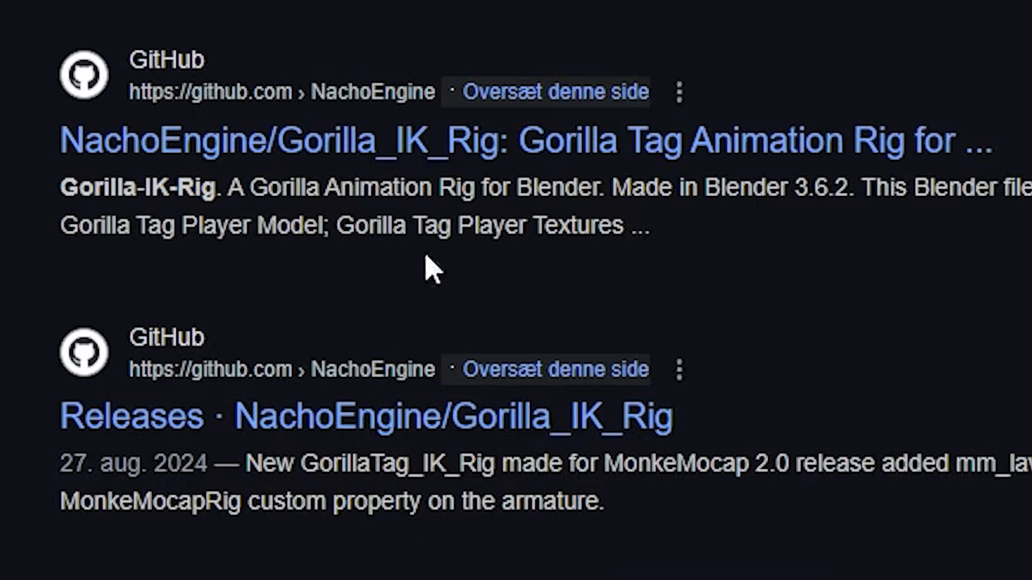
left_click(402, 144)
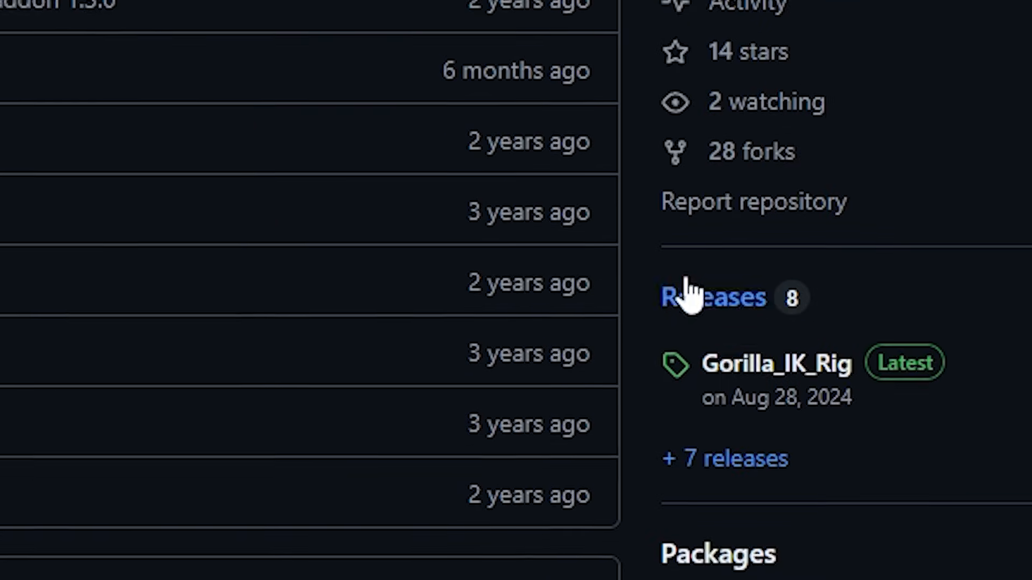
left_click(747, 363)
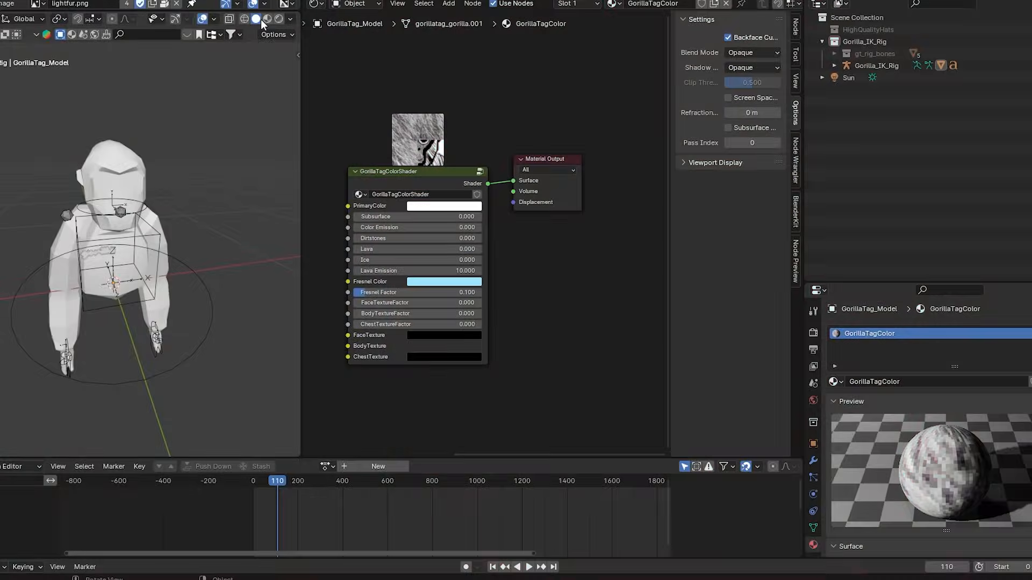
- Switch to Blender and show the gorilla model in rendered viewport shading
key("z")
left_click(232, 46)
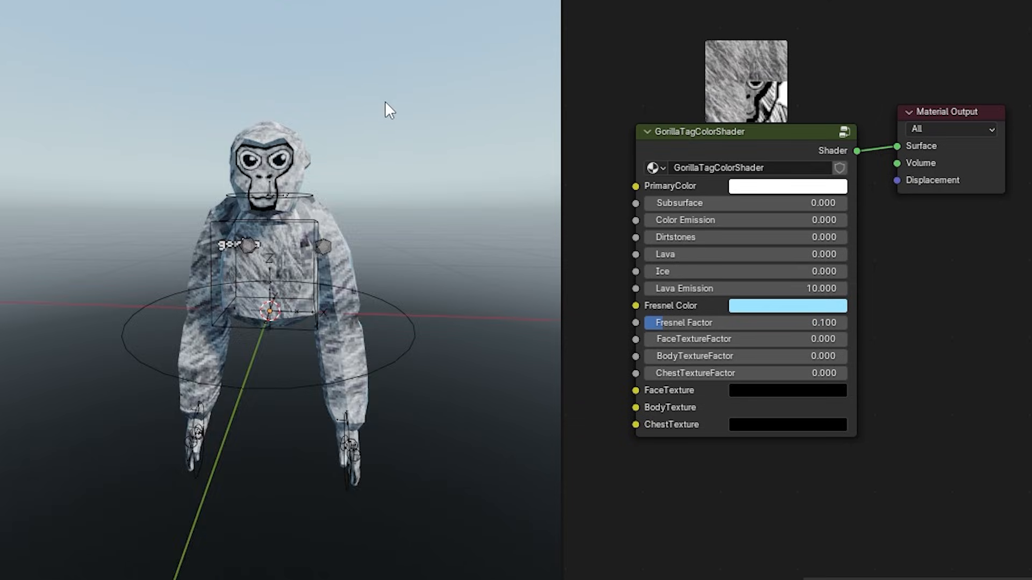
middle_click_drag(484, 104, 131, 112)
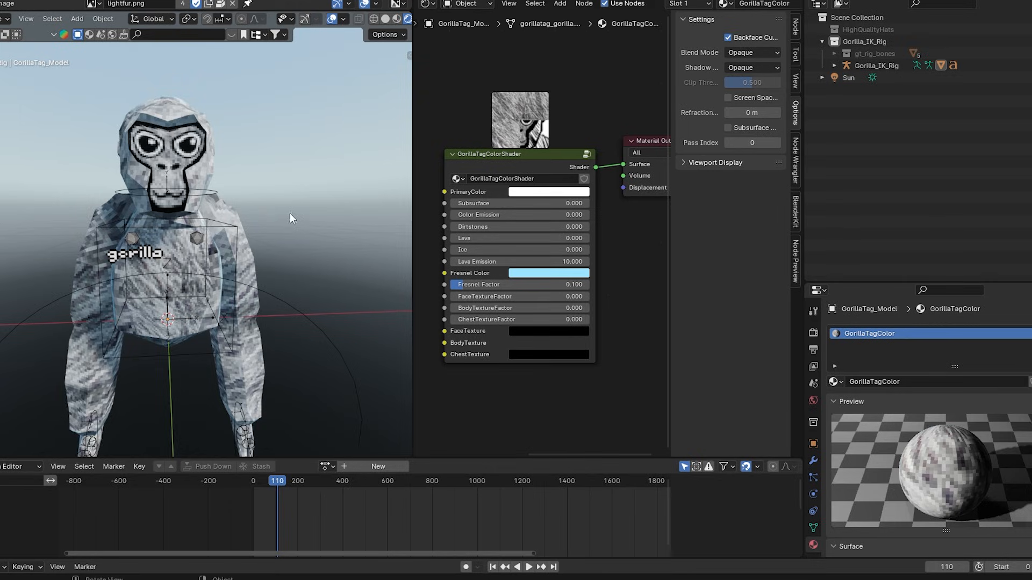
middle_click_drag(289, 213, 183, 194)
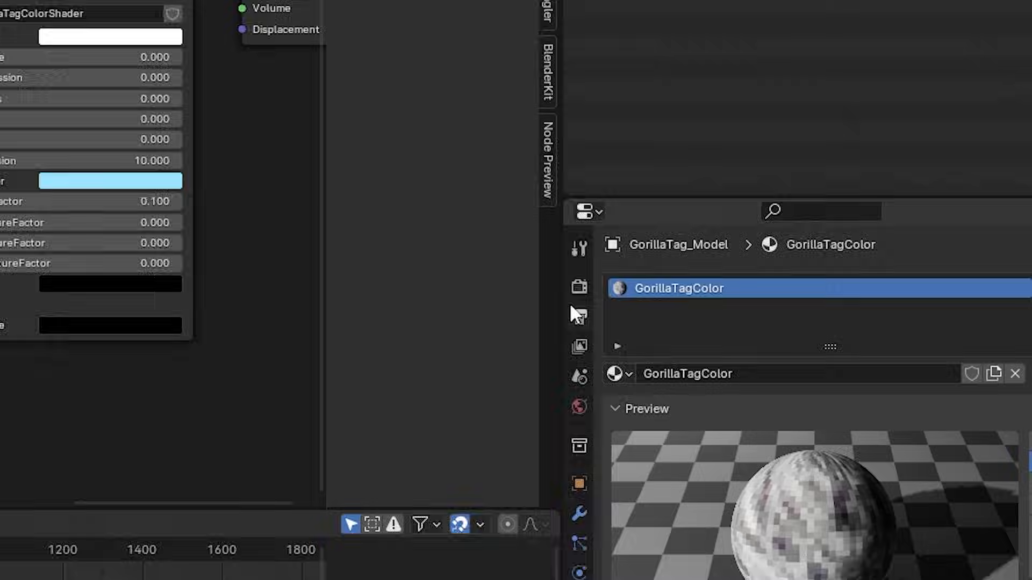
- Choose a contrast Look for the Filmic view transform in the render colour management settings
left_click(813, 333)
scroll(863, 446, "down", 10)
scroll(318, 345, "down", 7)
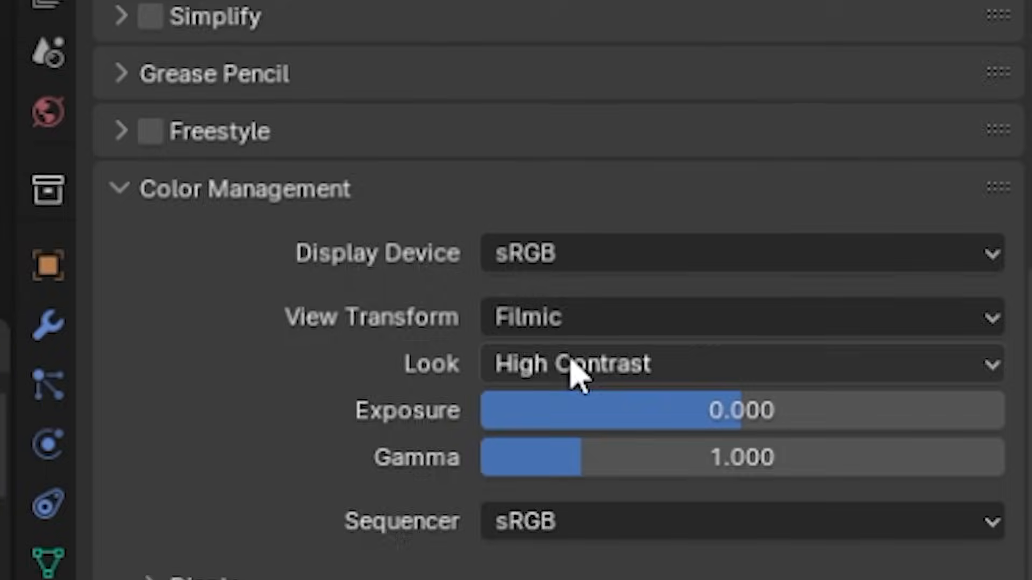
left_click(572, 367)
left_click(637, 48)
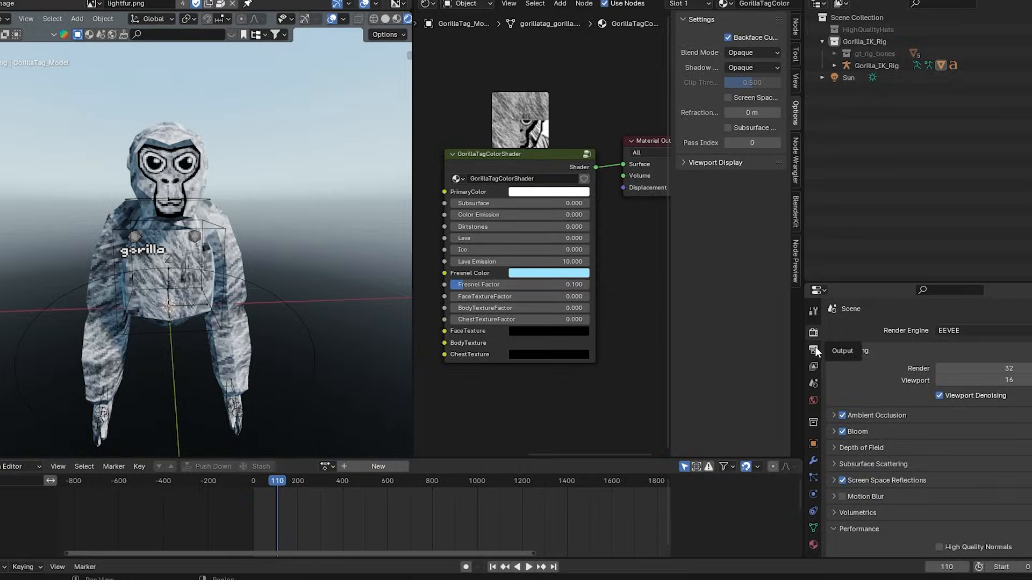
- Set the render output file format to PNG
left_click(504, 317)
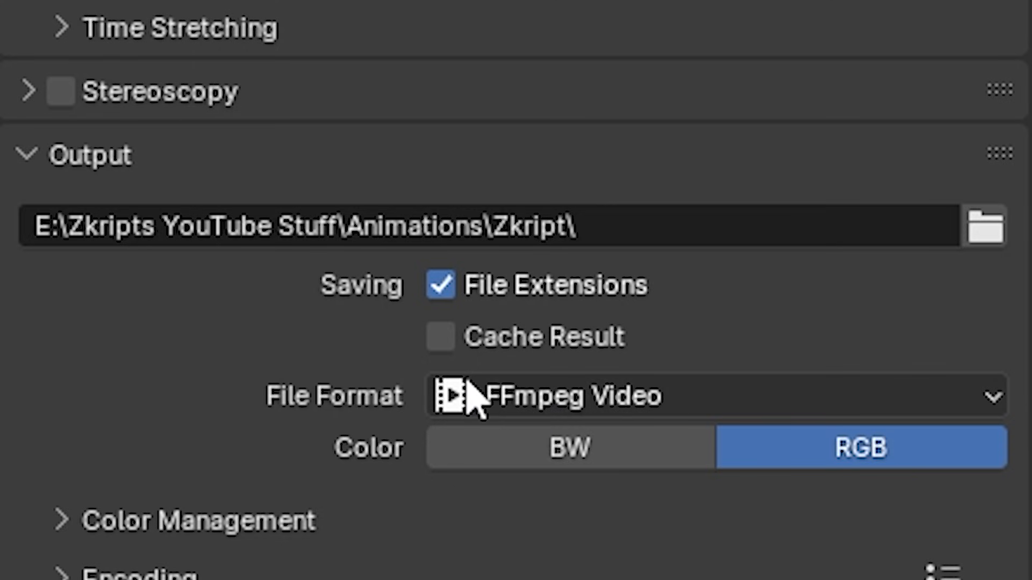
left_click(472, 380)
left_click(188, 144)
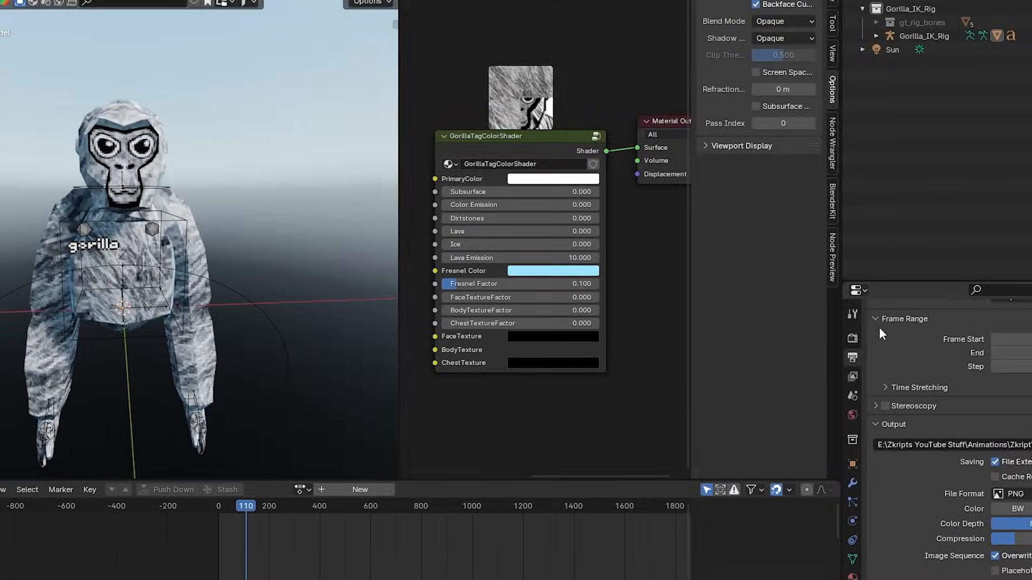
- Enable the Transparent film option in the render settings
left_click(853, 338)
scroll(882, 413, "down", 5)
left_click(896, 471)
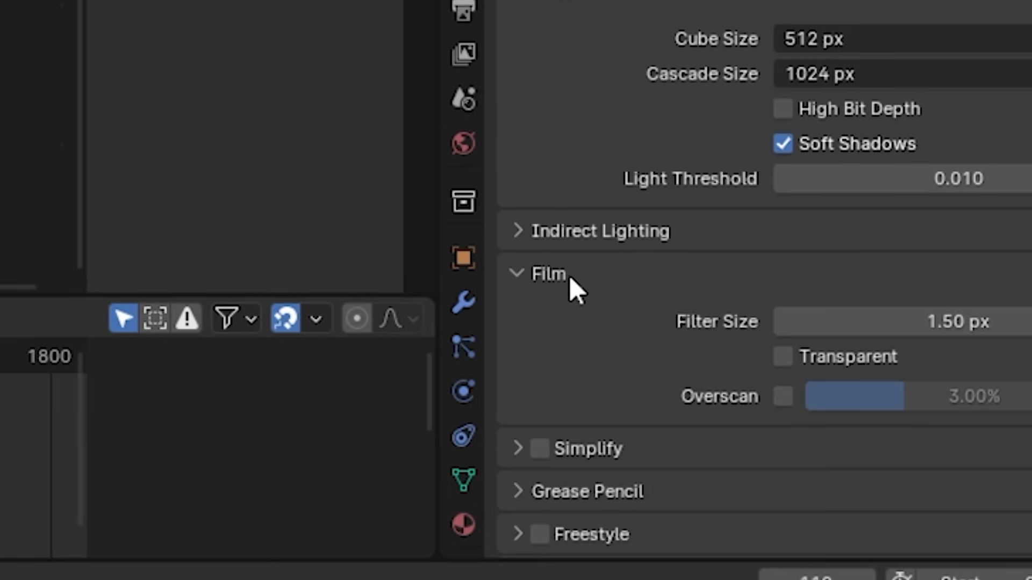
left_click(784, 358)
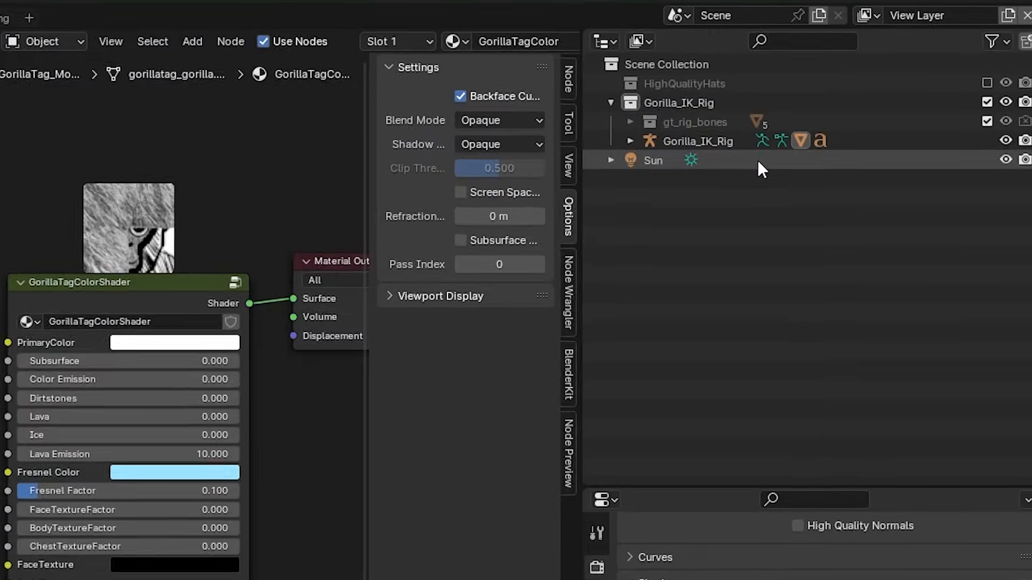
- Delete the Sun light and lower the world background strength until the gorilla model is completely unlit
left_click(922, 81)
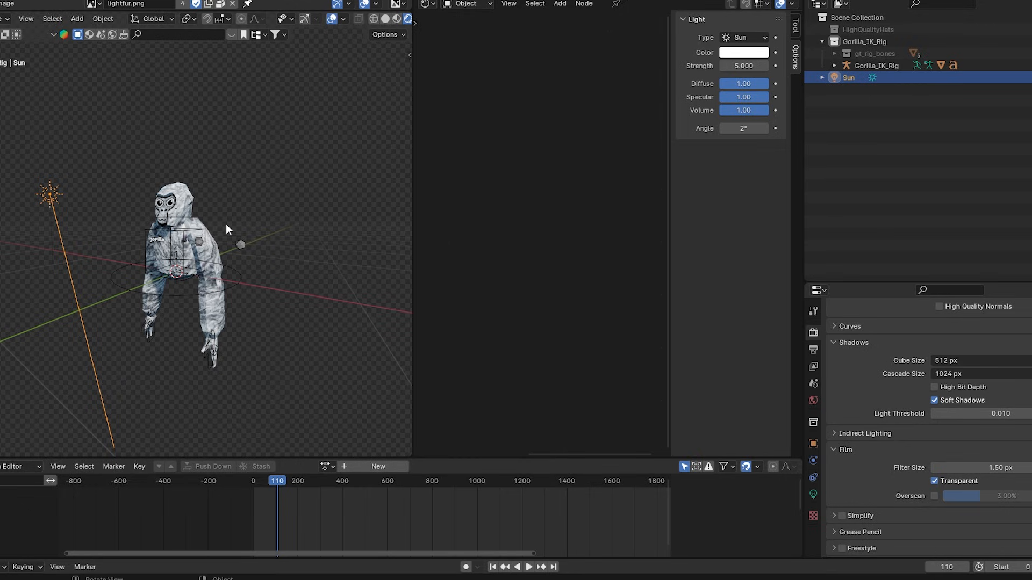
key("x")
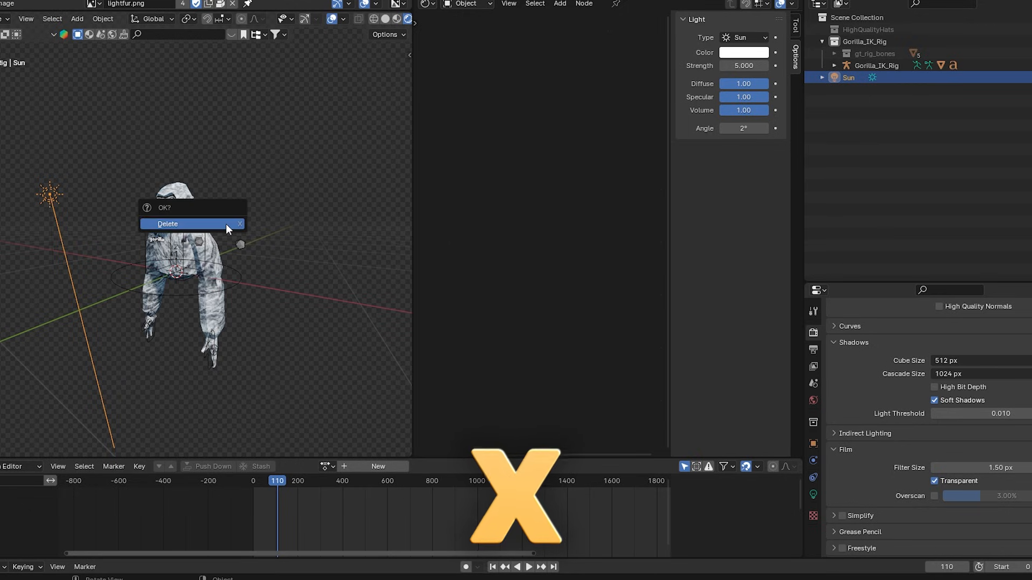
left_click(226, 223)
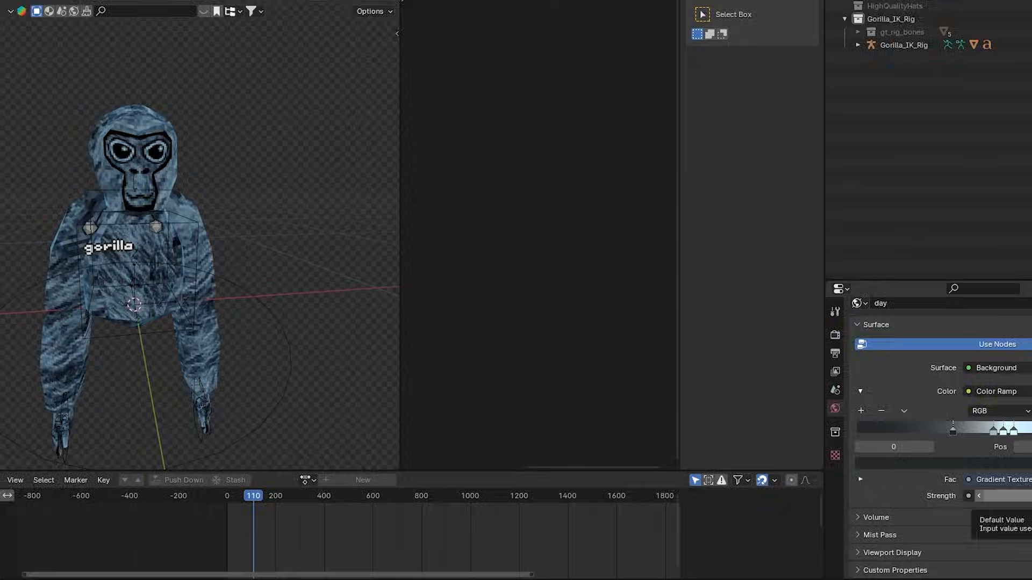
left_click_drag(1027, 496, 979, 495)
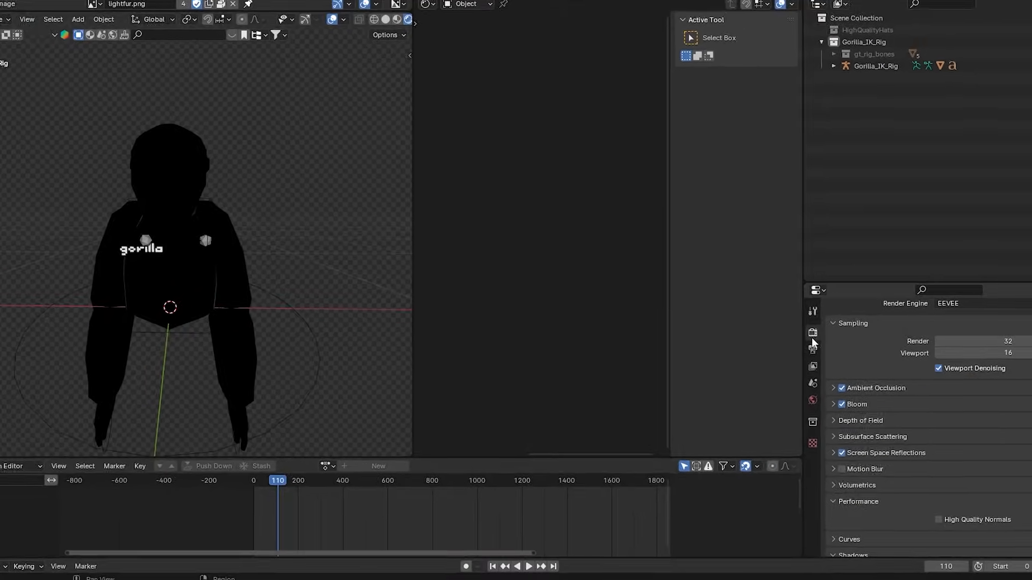
- Set the scene's render engine to Cycles
scroll(908, 329, "up", 1)
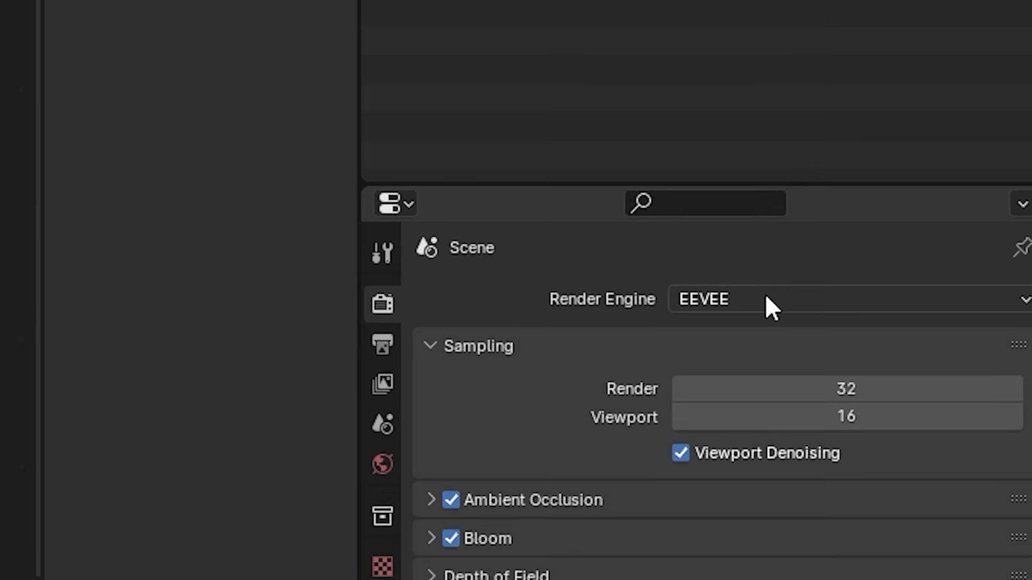
left_click(766, 299)
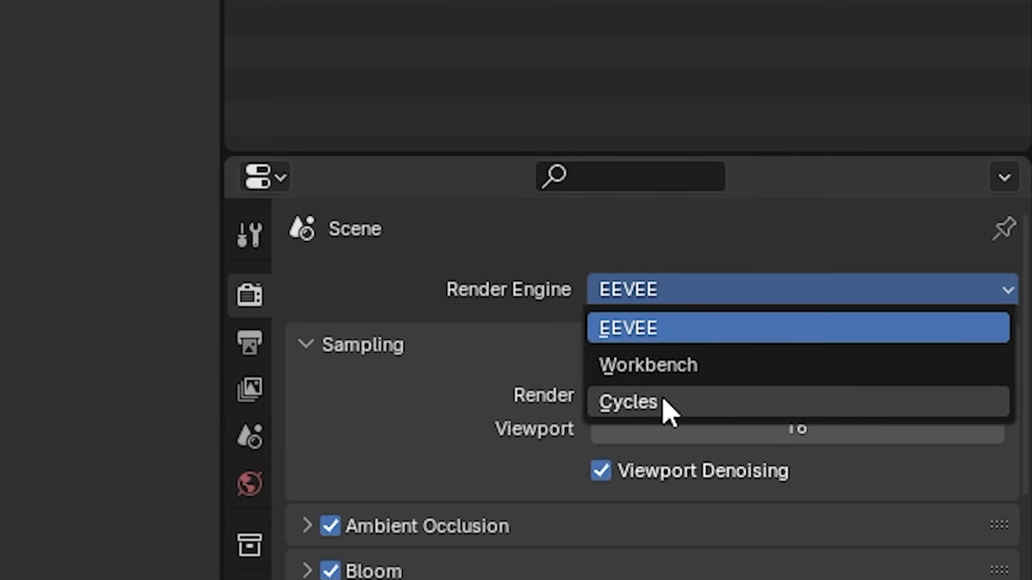
left_click(664, 402)
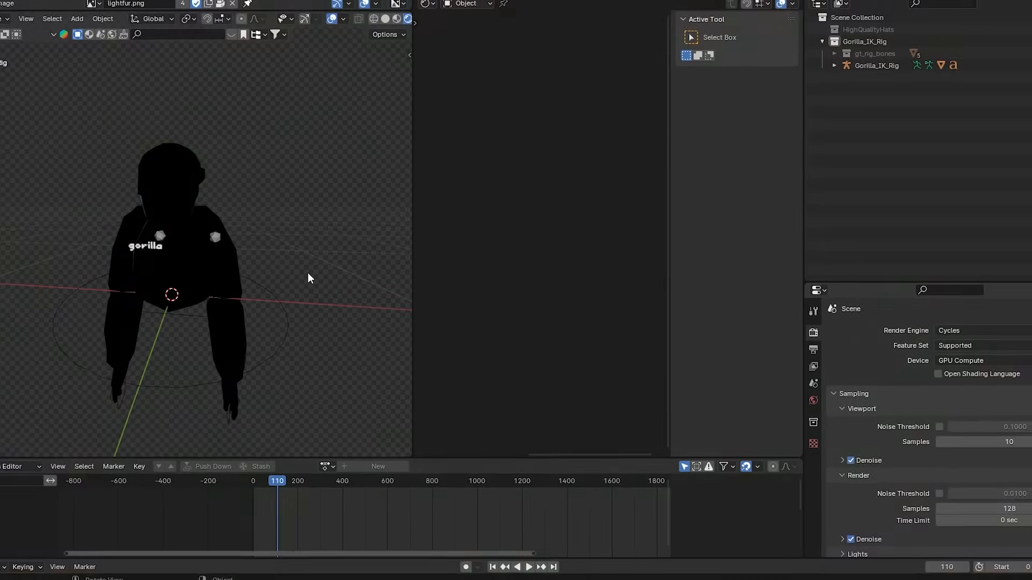
mouse_move(307, 272)
middle_mouse_down()
mouse_move(185, 250)
mouse_move(326, 264)
mouse_move(298, 257)
middle_mouse_up()
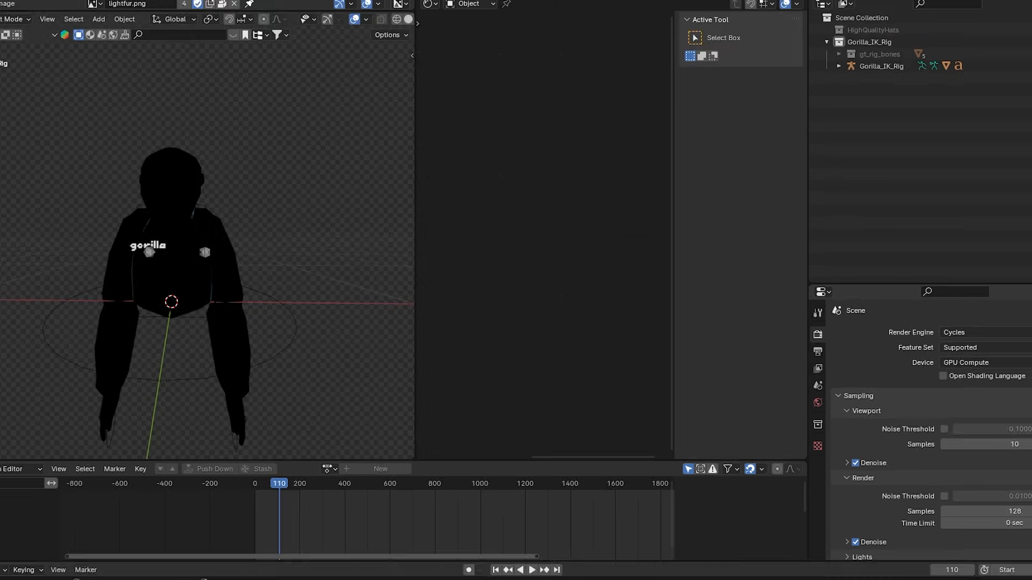
- Open the System preferences for the Cycles render devices and use GPU Compute as the scene's render device
left_click(38, 7)
left_click(126, 316)
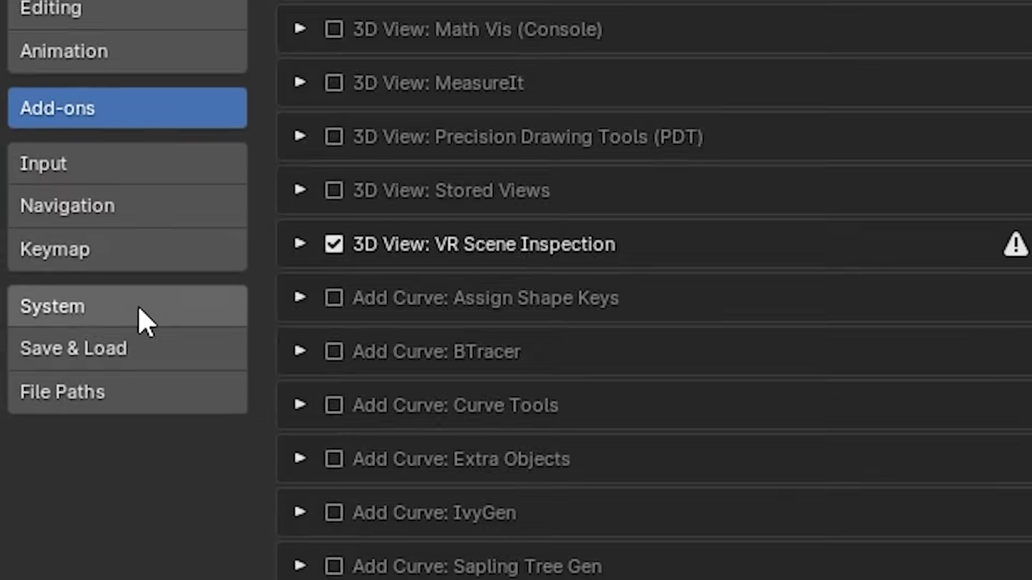
left_click(110, 407)
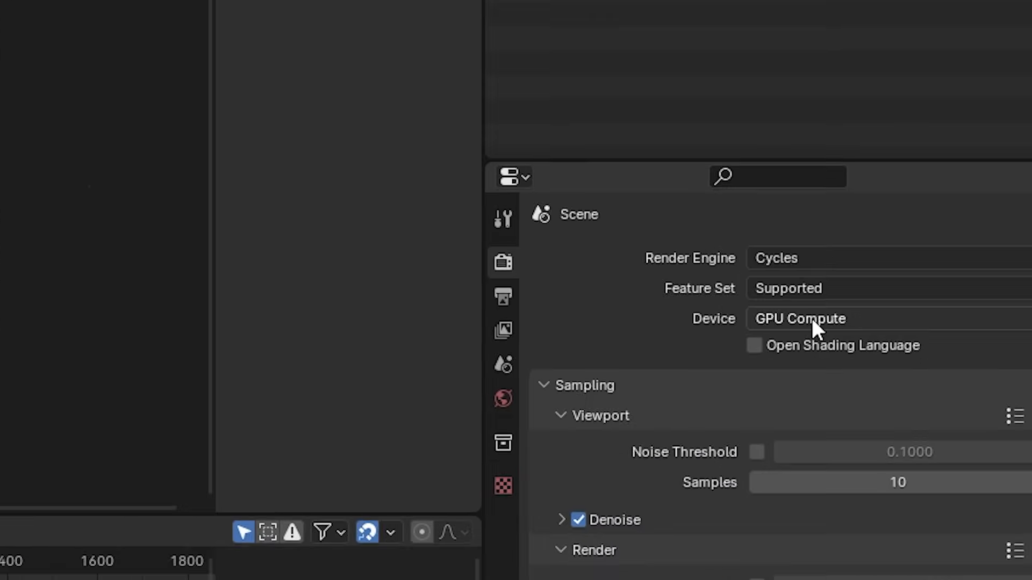
left_click(948, 356)
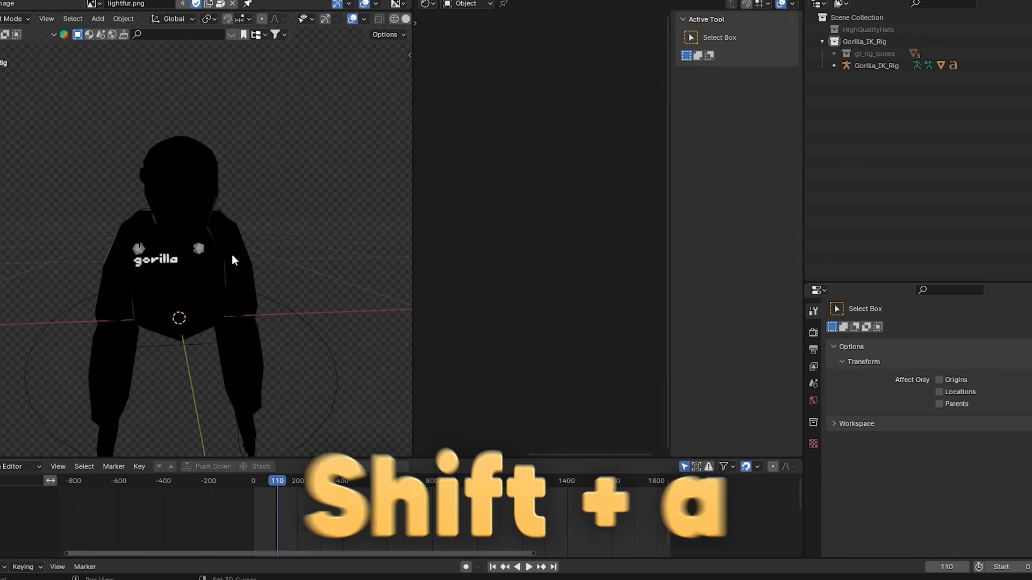
- Add an area light to light the gorilla and duplicate it, working from the top view
key("shift+a")
mouse_move(217, 418)
left_click(301, 455)
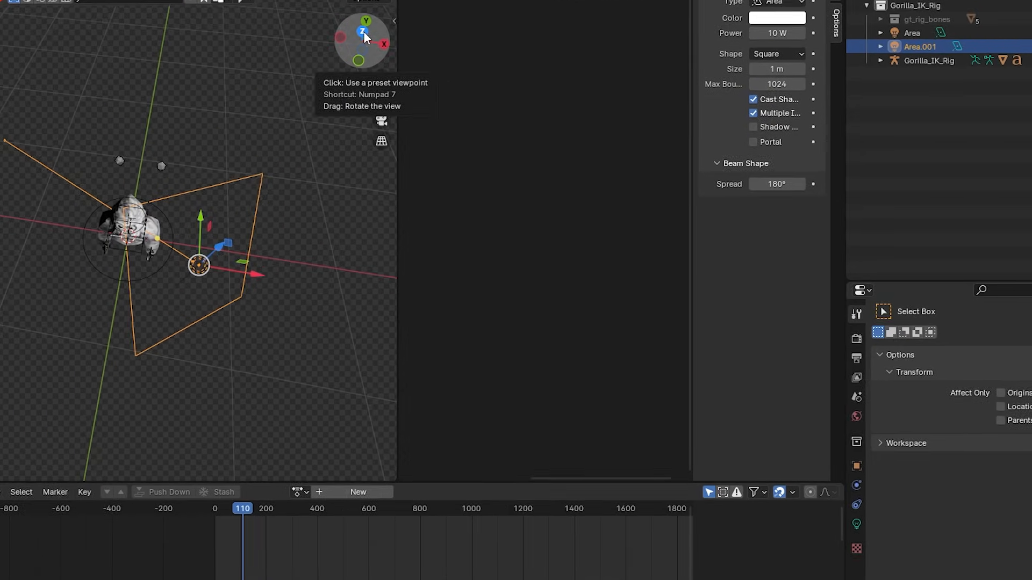
key("shift+d")
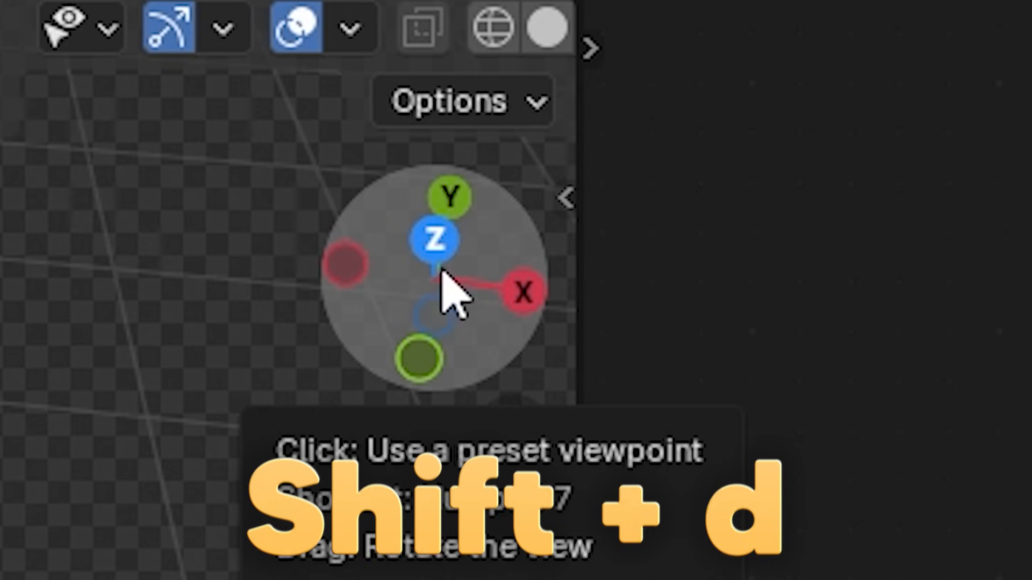
left_click(433, 251)
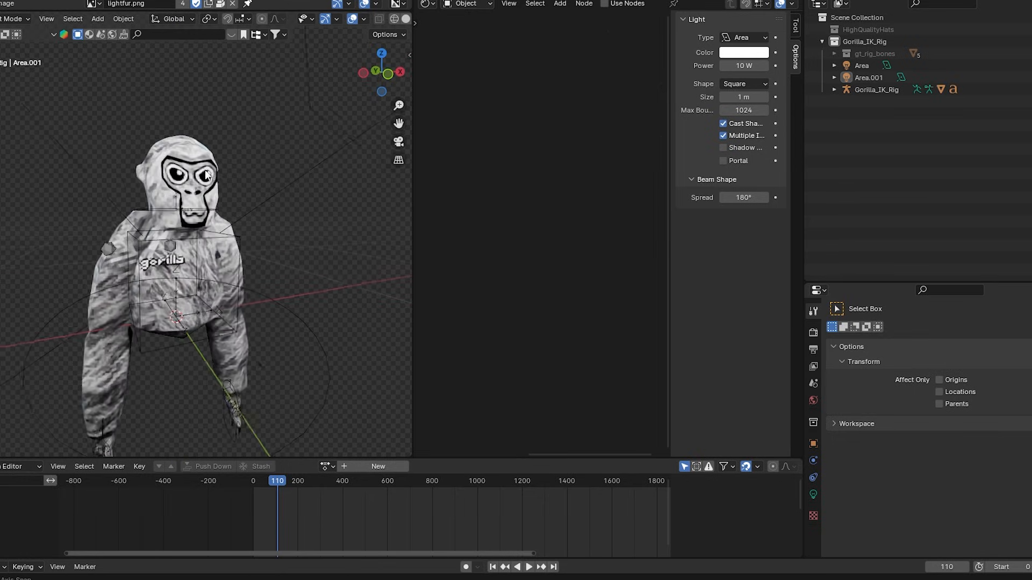
- Apply smooth shading to the gorilla model and inspect it from the front and side
middle_click_drag(185, 182, 188, 207)
middle_click_drag(271, 86, 217, 111)
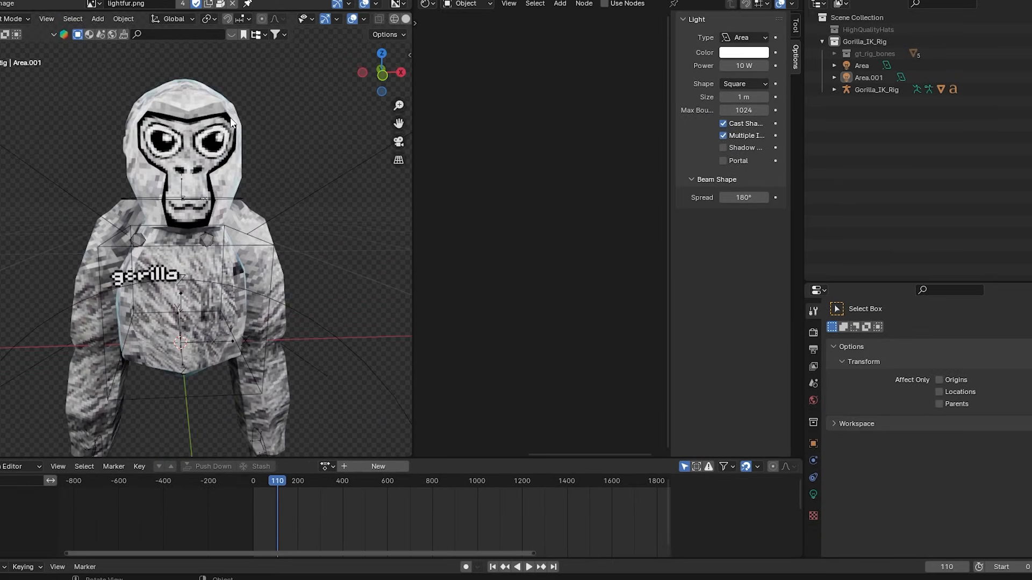
left_click(181, 158)
right_click(188, 151)
left_click(187, 151)
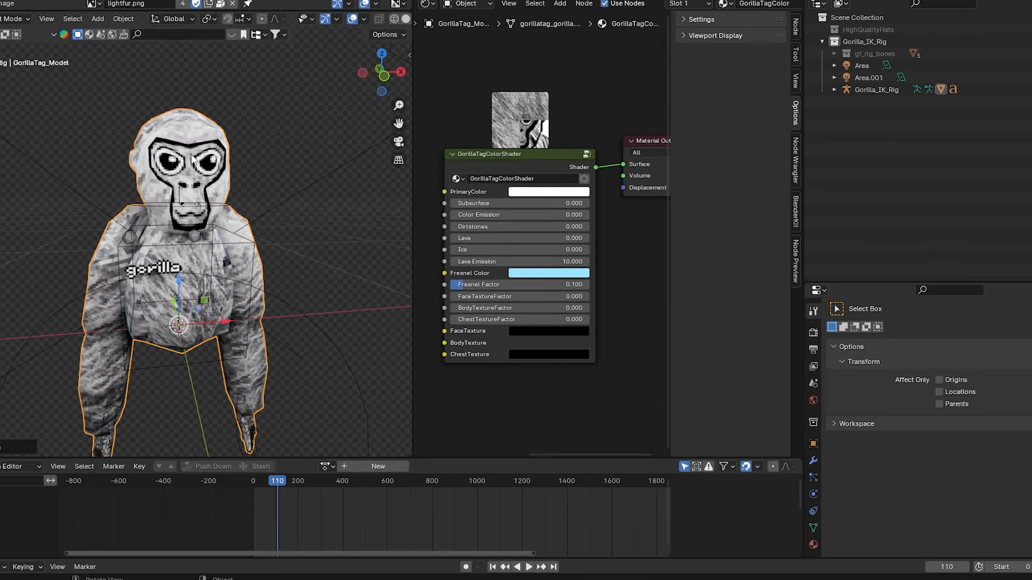
middle_click_drag(186, 153, 192, 159)
scroll(192, 159, "down", 1)
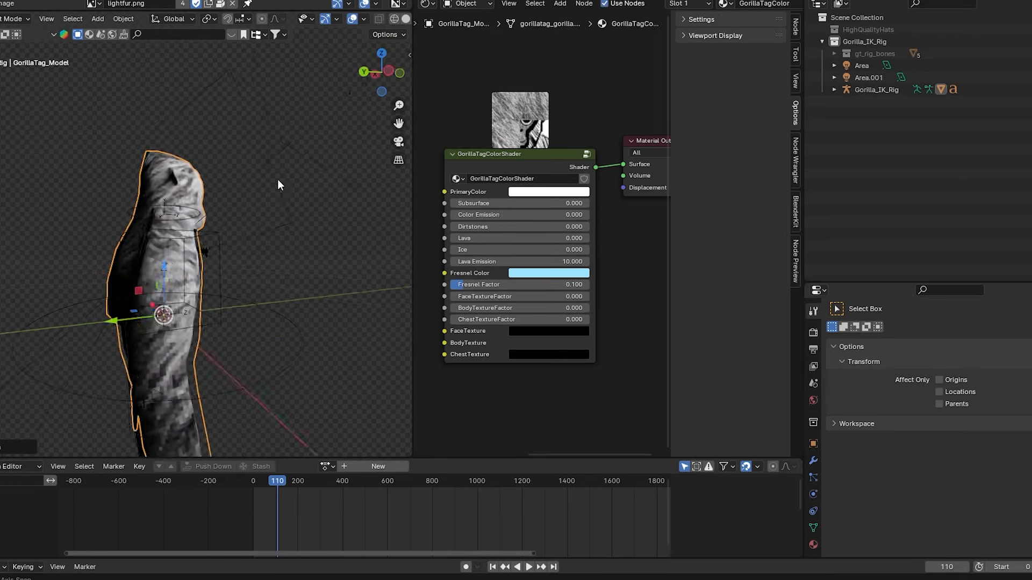
middle_click_drag(136, 189, 185, 180)
- Set the Fresnel Factor of the GorillaTagColorShader node to 0.07 and open its Fresnel Color for editing
scroll(185, 180, "up", 2)
scroll(482, 274, "up", 3)
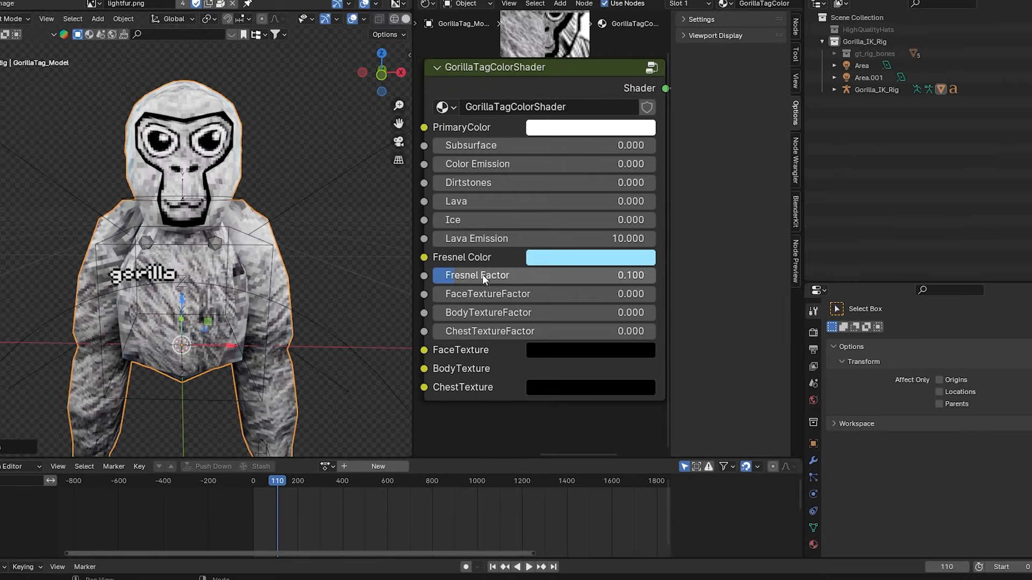
double_click(511, 273)
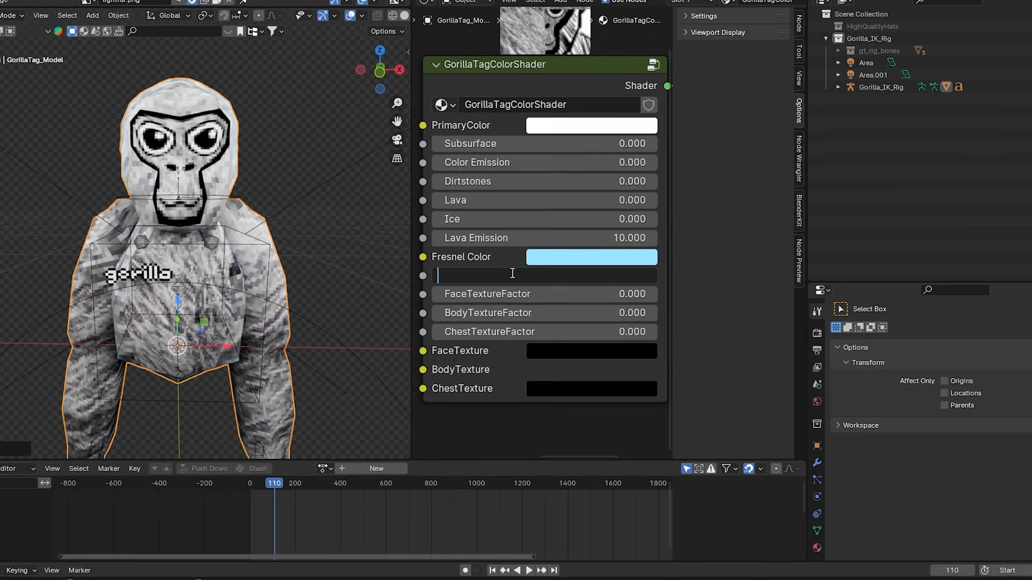
type(".07")
key("Return")
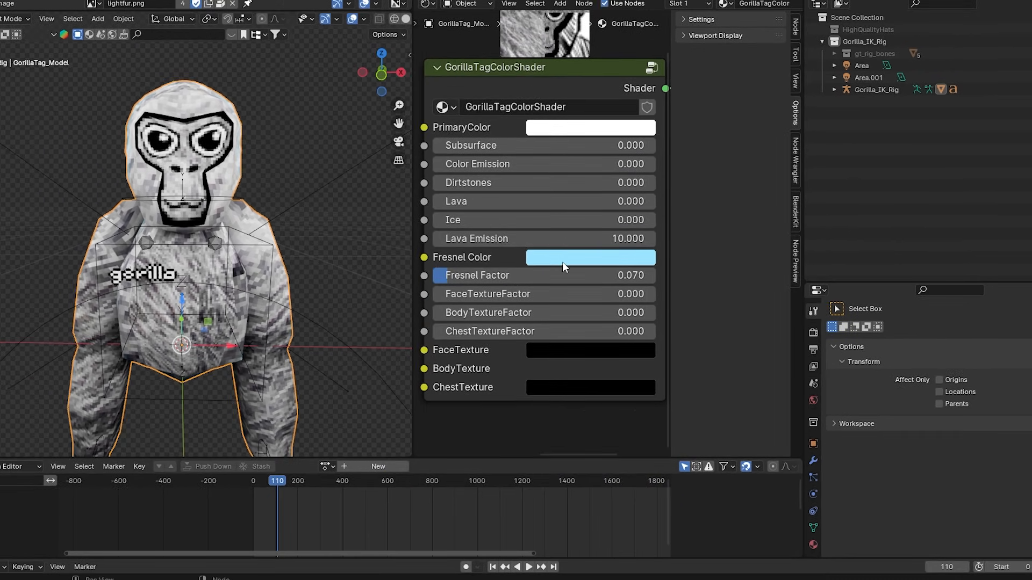
left_click(565, 262)
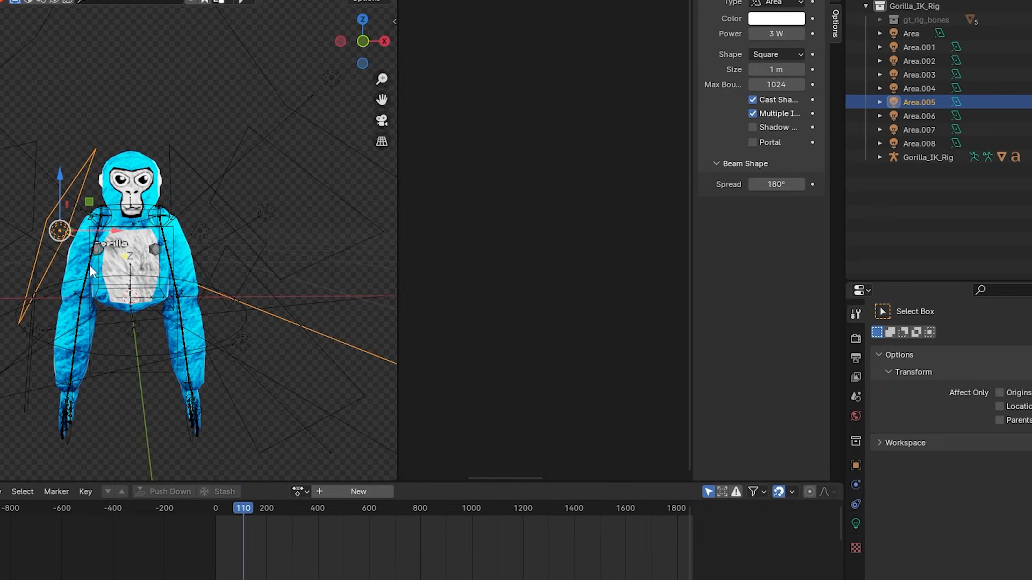
- Parent the selected area light to the gorilla rig in Pose Mode using the Bone option
left_click(91, 271, "shift")
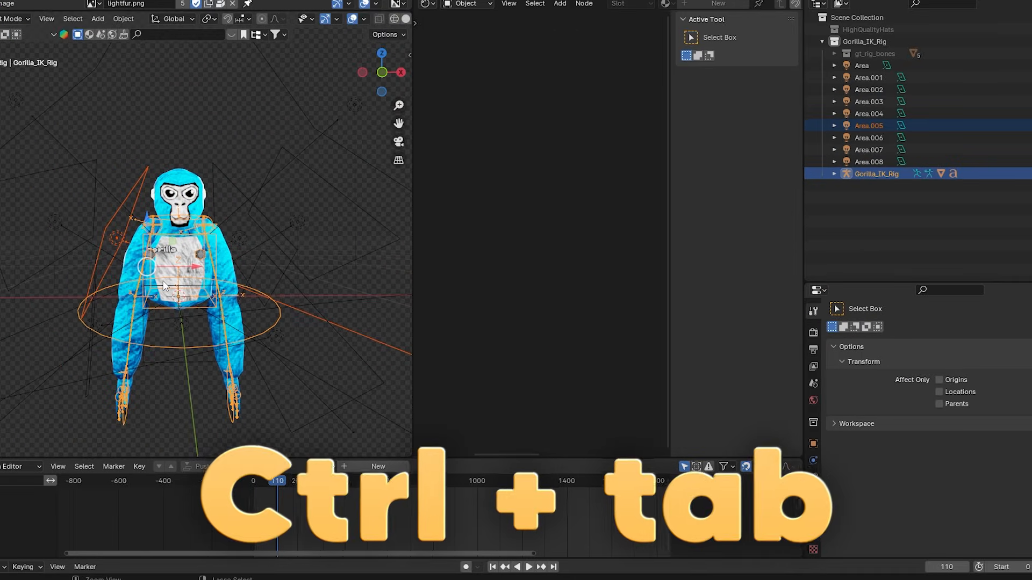
key("ctrl+Tab")
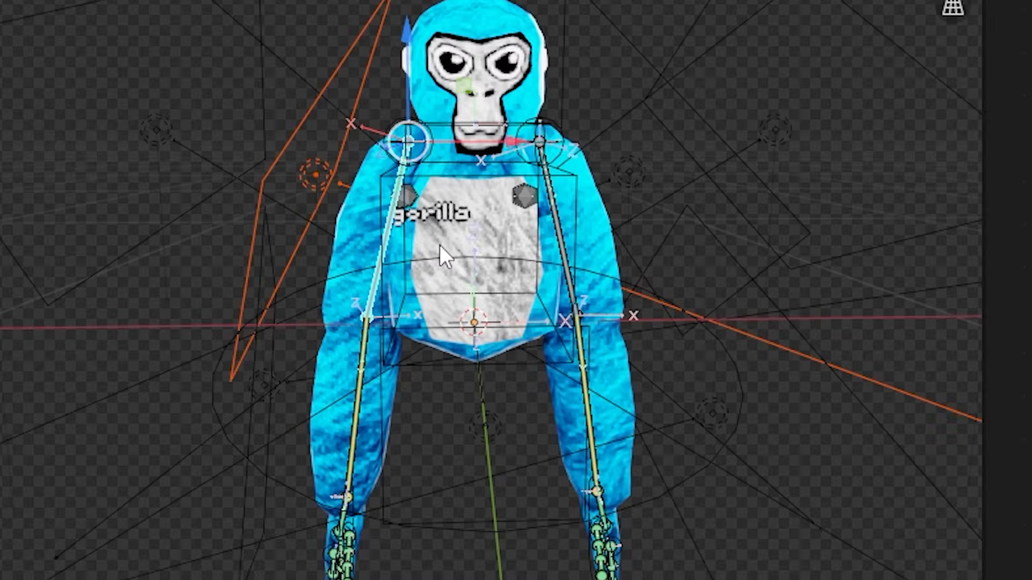
key("ctrl+p")
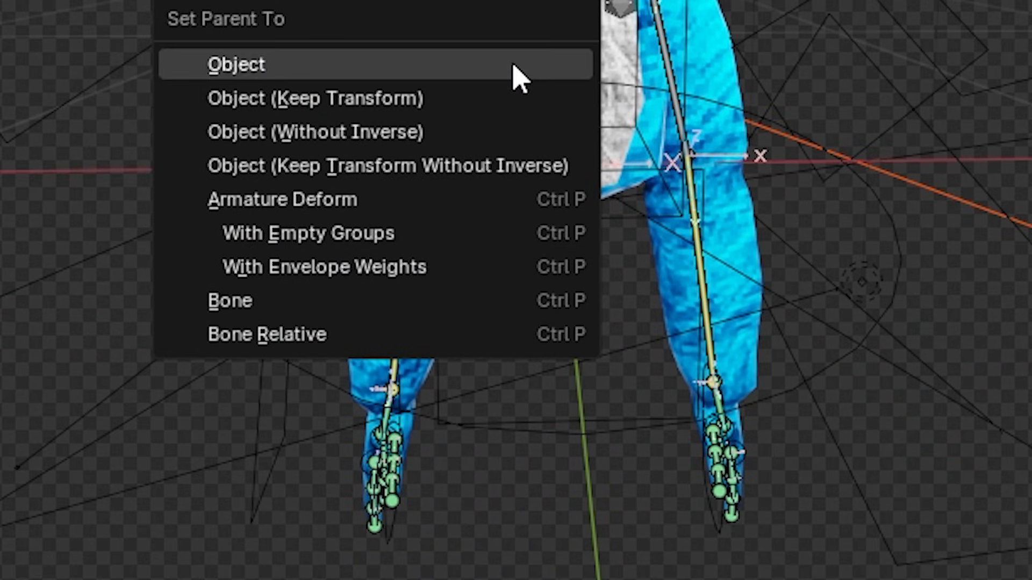
left_click(385, 302)
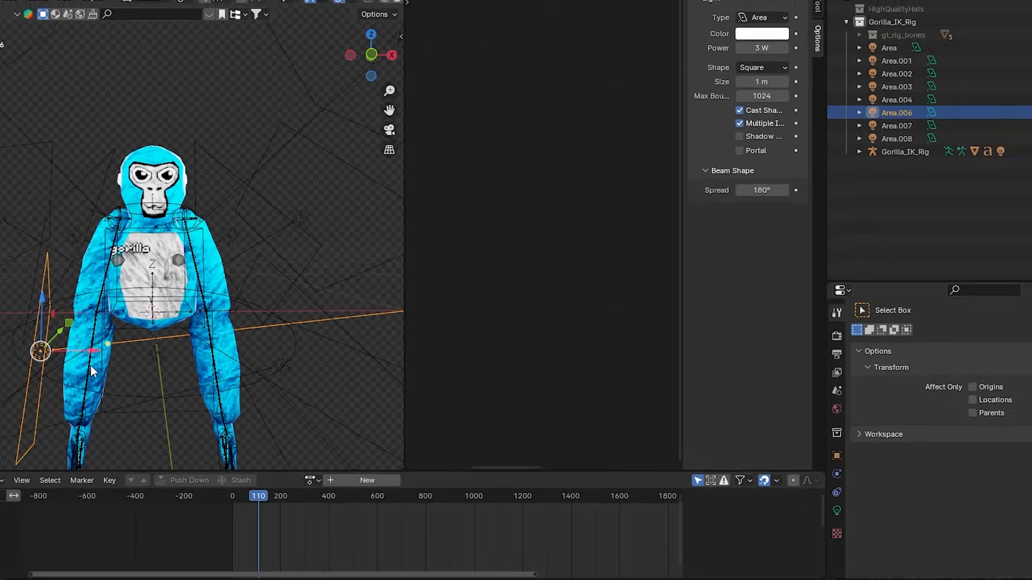
- Pose the gorilla by selecting the right hand controller in Pose Mode and moving the arms outward
middle_click_drag(90, 365, 186, 363)
scroll(186, 363, "down", 1)
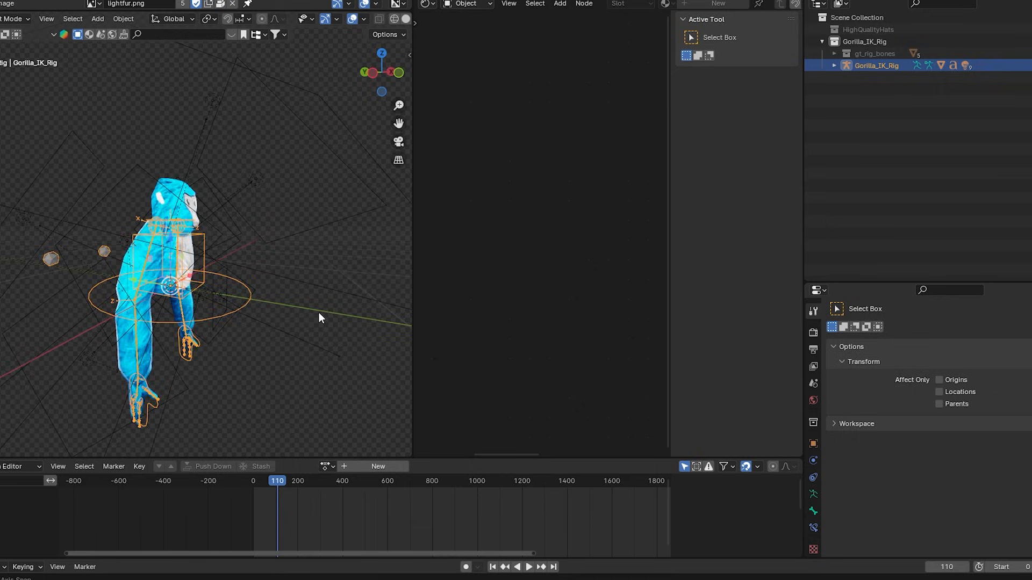
key("ctrl+Tab")
left_click(163, 352)
middle_click_drag(164, 352, 150, 314)
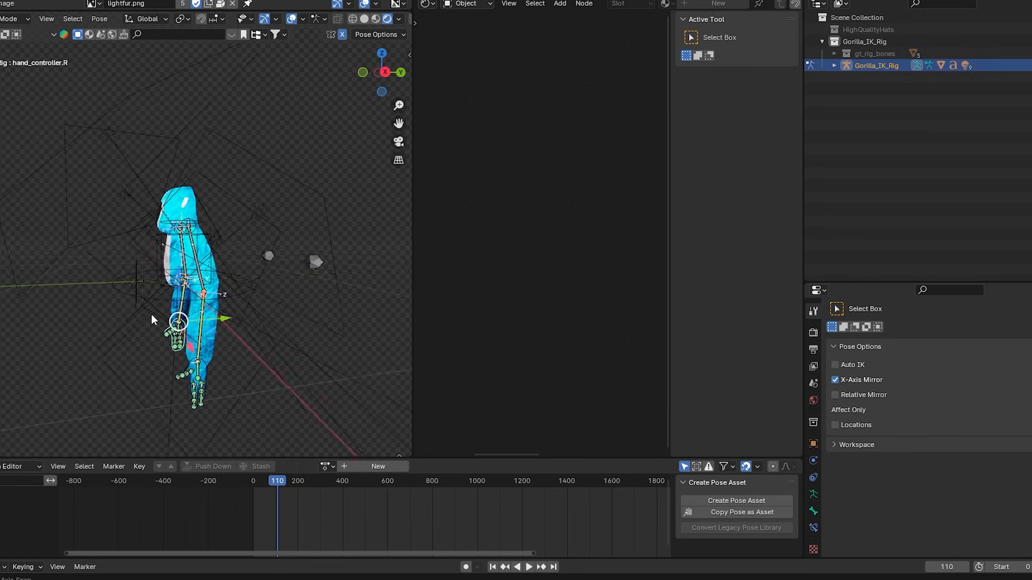
key("g")
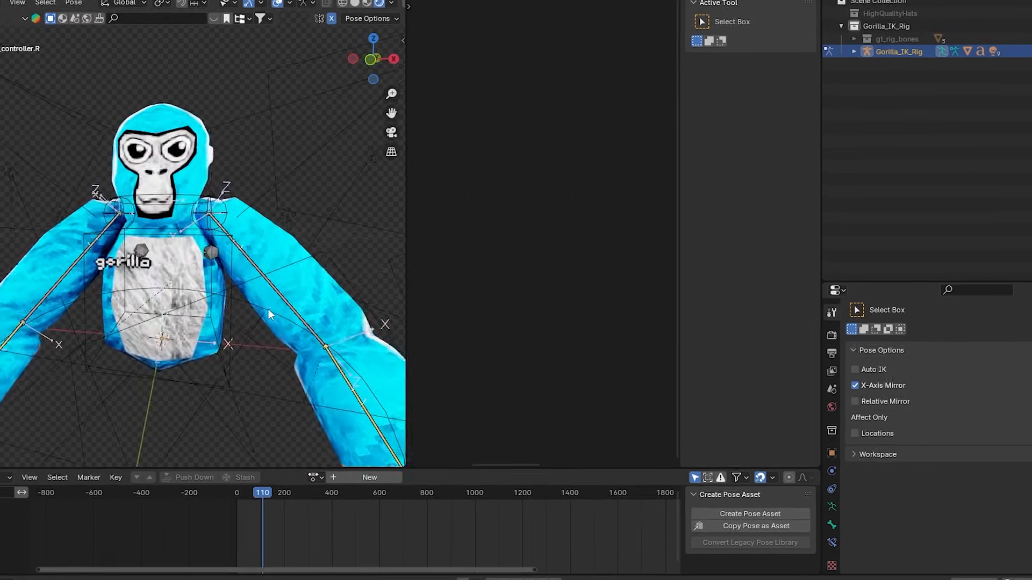
scroll(285, 317, "down", 2)
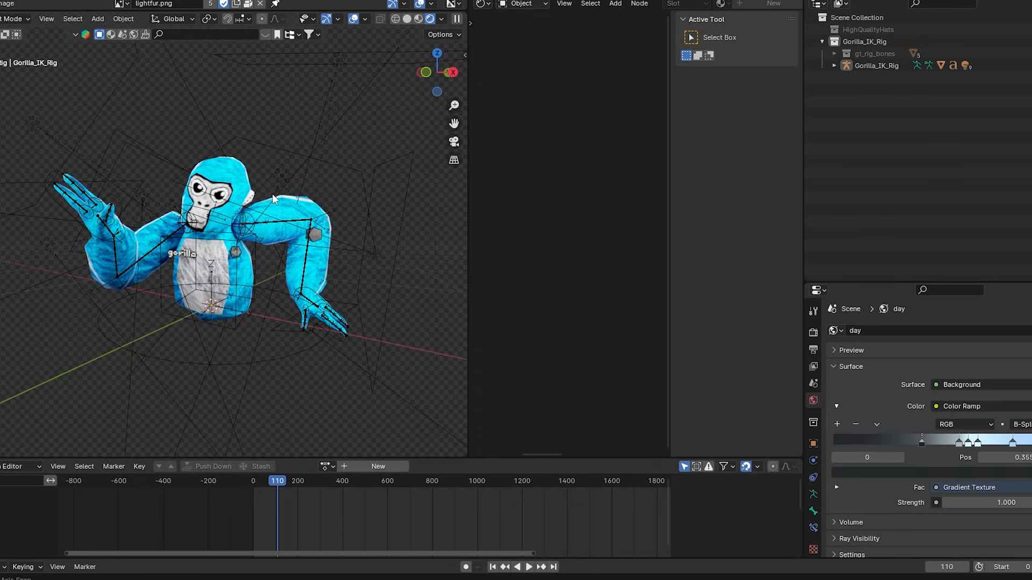
- Add a camera to the scene that frames the posed gorilla
key("shift+a")
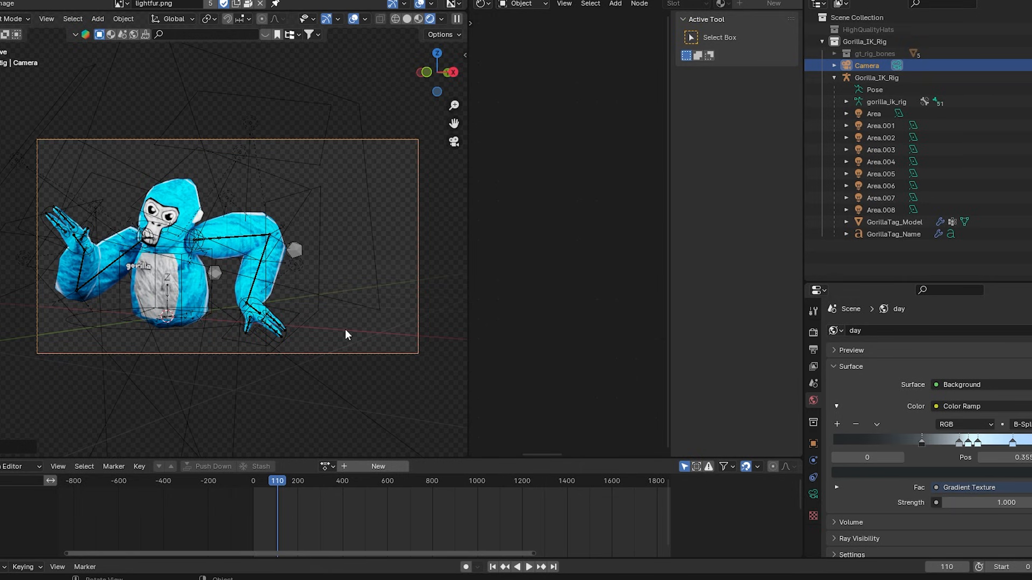
left_click(345, 333)
key("shift+a")
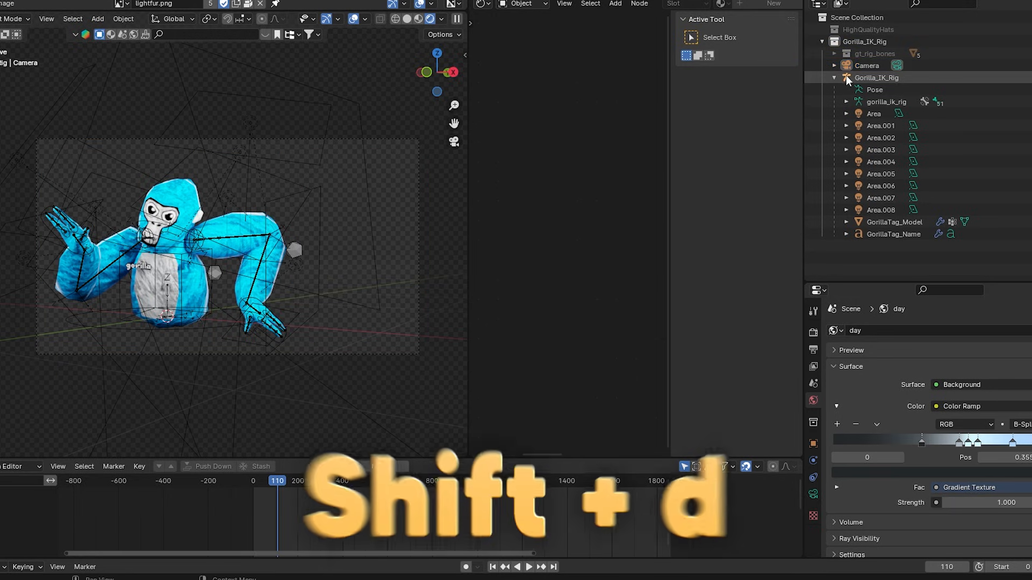
- Duplicate the gorilla rig with its model and lights beside the original
left_click(846, 77)
key("shift+d")
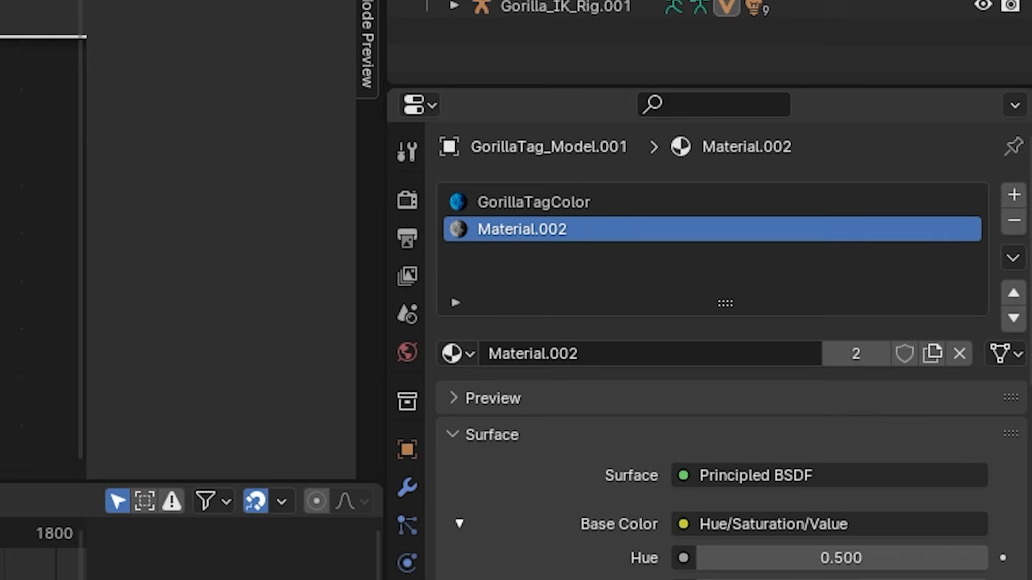
- Make the duplicate gorilla's GorillaTagColor material an independent copy and raise its Lava value to give it lava fur
left_click(685, 202)
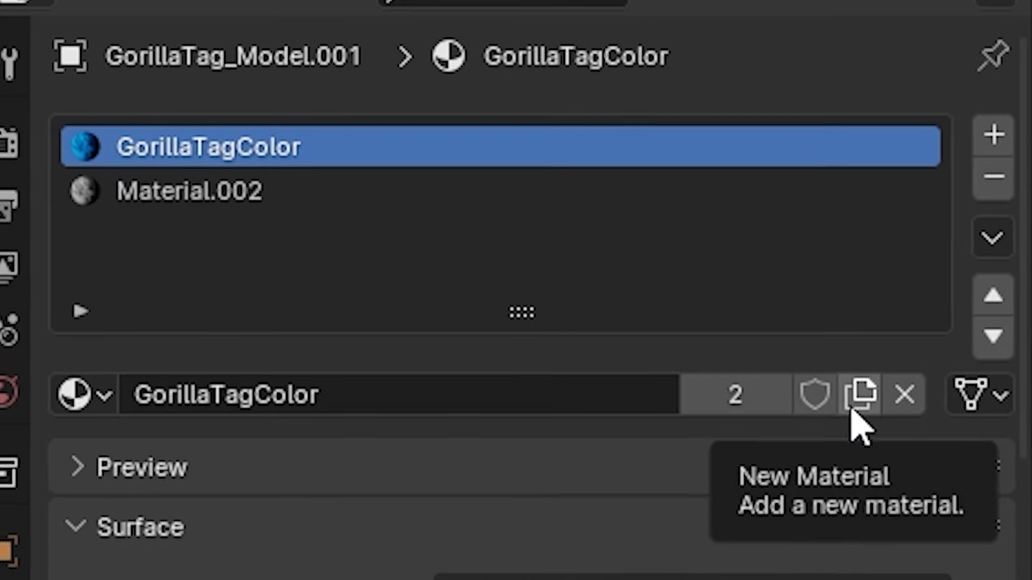
left_click(1031, 402)
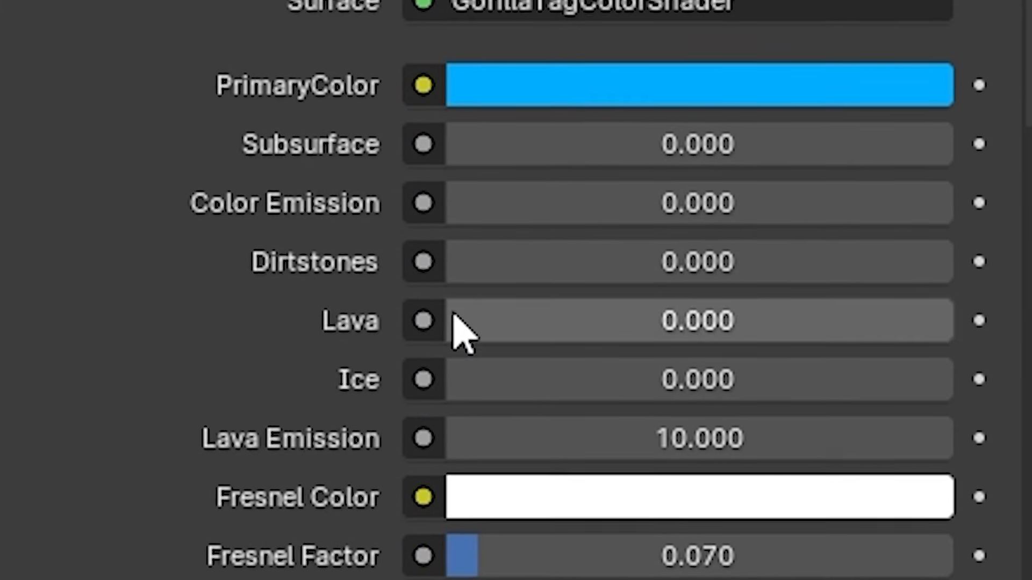
left_click_drag(474, 370, 893, 369)
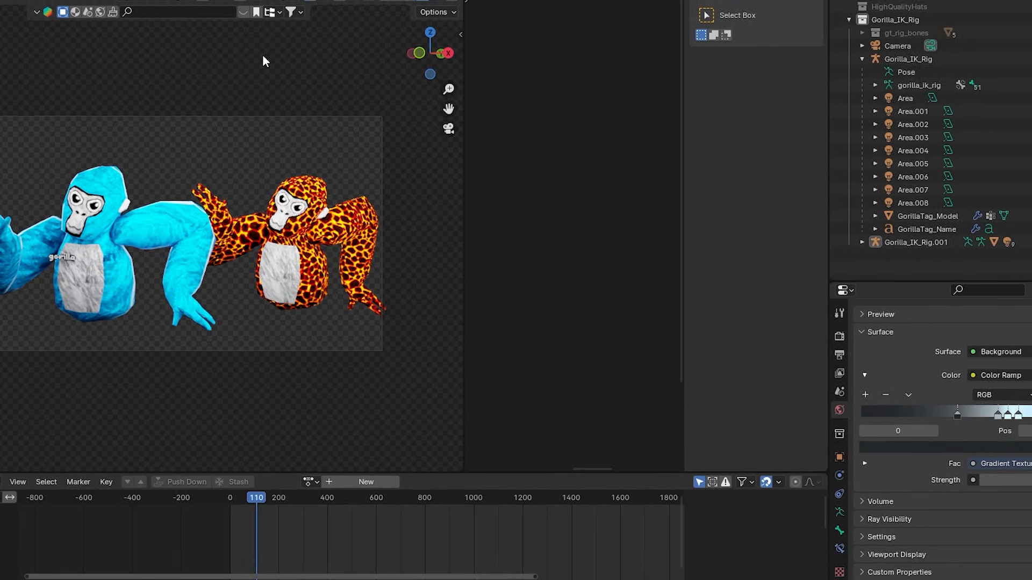
- Turn the viewport overlays back on and set the camera's Passepartout to 1.000 under its Viewport Display settings
left_click(353, 19)
left_click(813, 494)
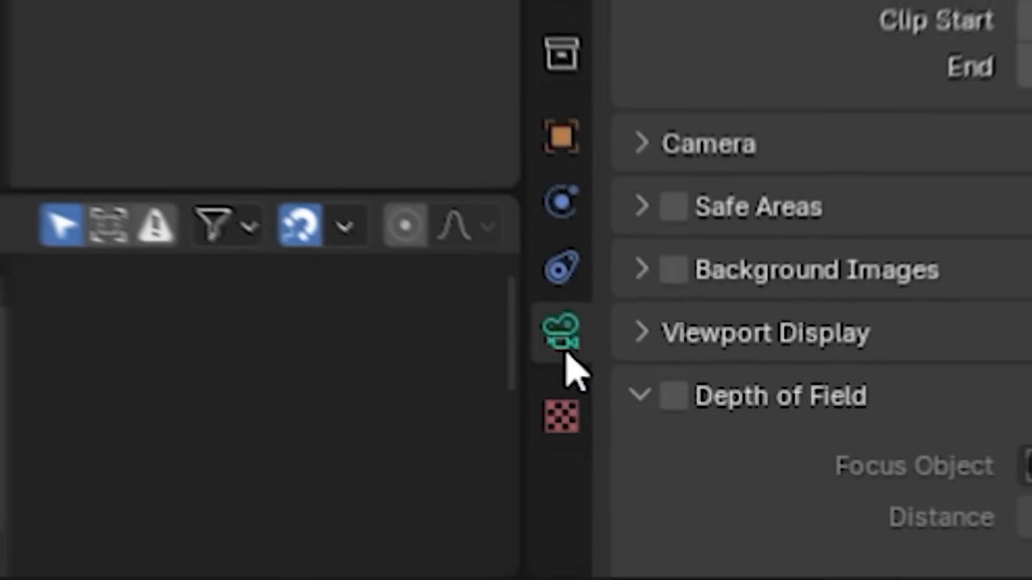
left_click(774, 297)
scroll(779, 295, "down", 8)
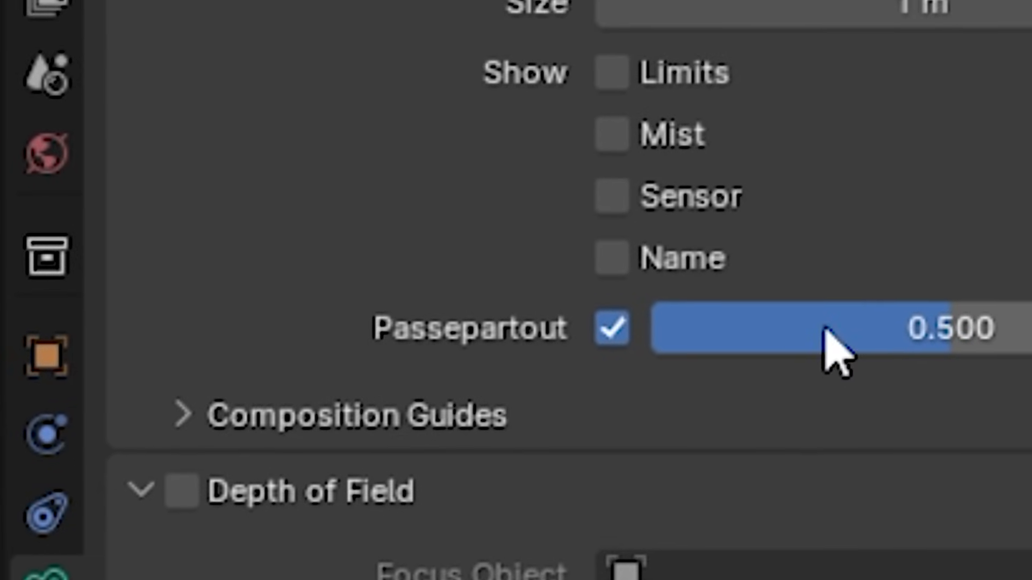
left_click_drag(802, 329, 1021, 330)
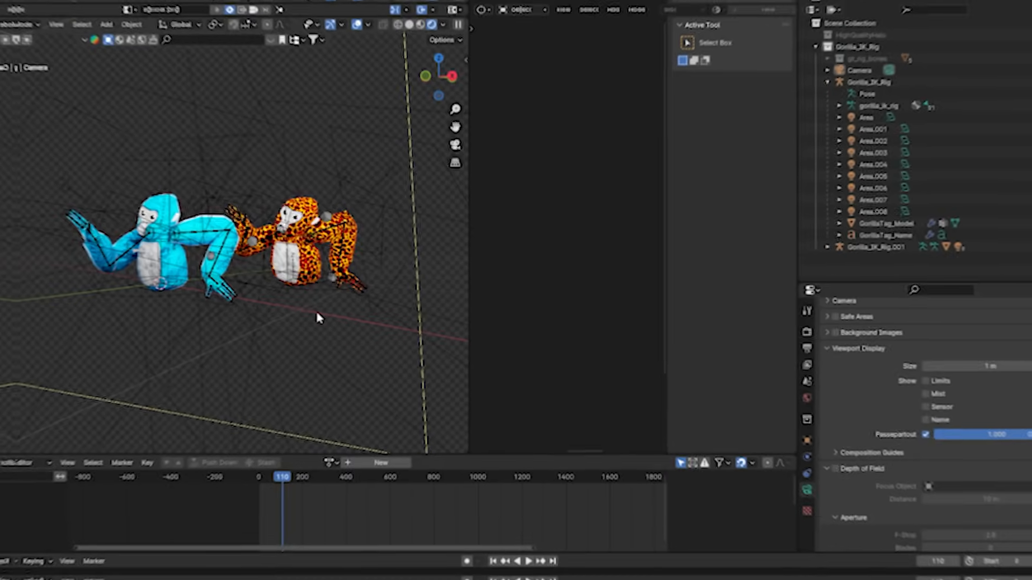
- Add a mesh plane beneath the two gorillas and scale it up as the ground
key("KP_0")
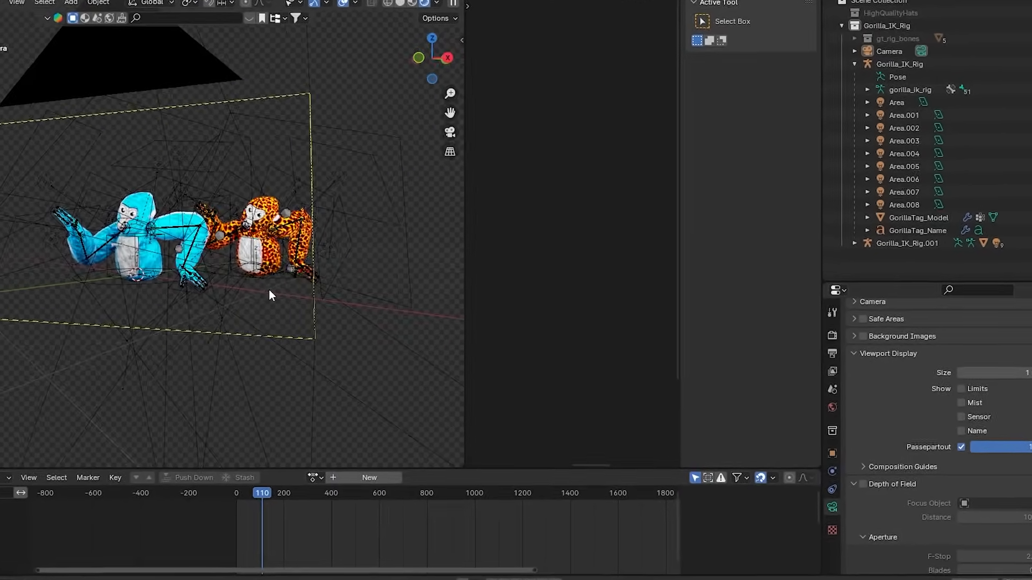
key("shift+a")
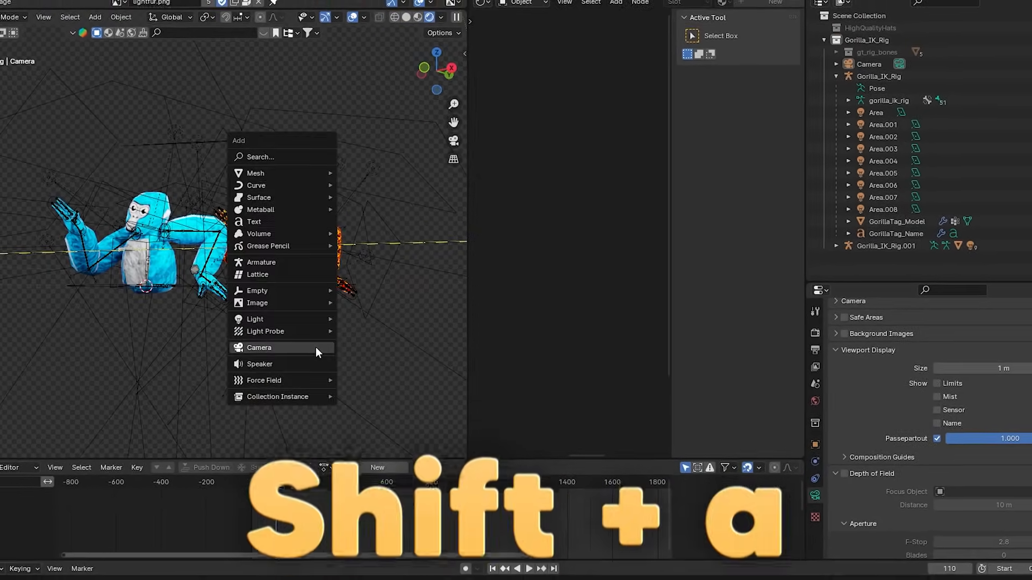
mouse_move(316, 174)
left_click(370, 175)
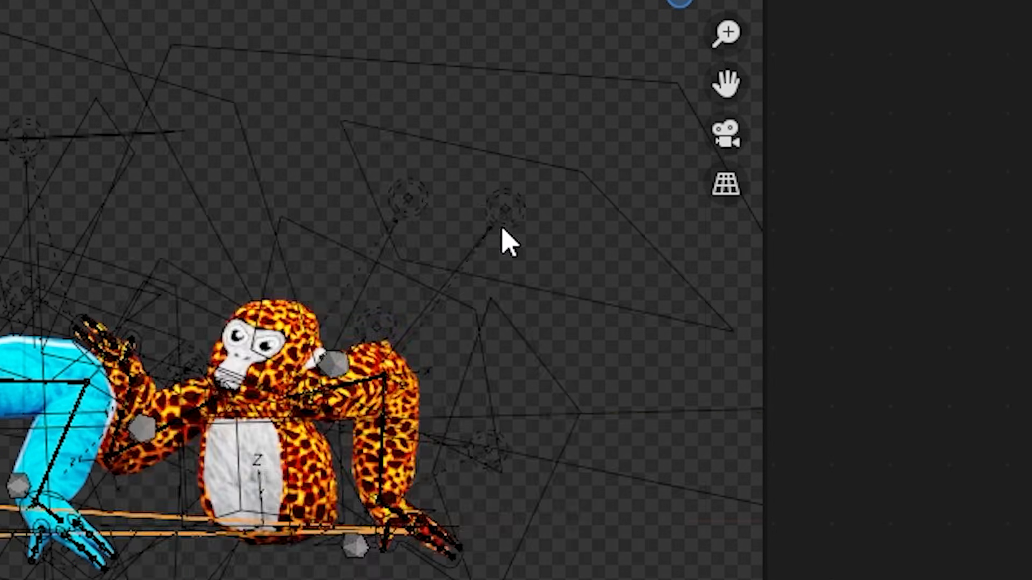
key("s")
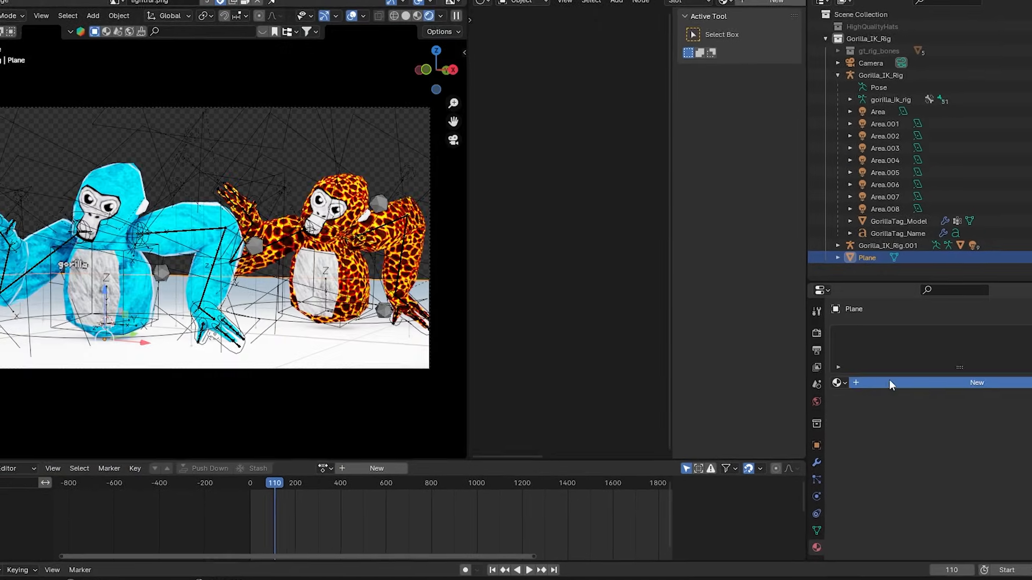
- Give the plane a new material named Grass with an Image Texture using groundjustgrass 2.png as its Base Color
left_click(889, 383)
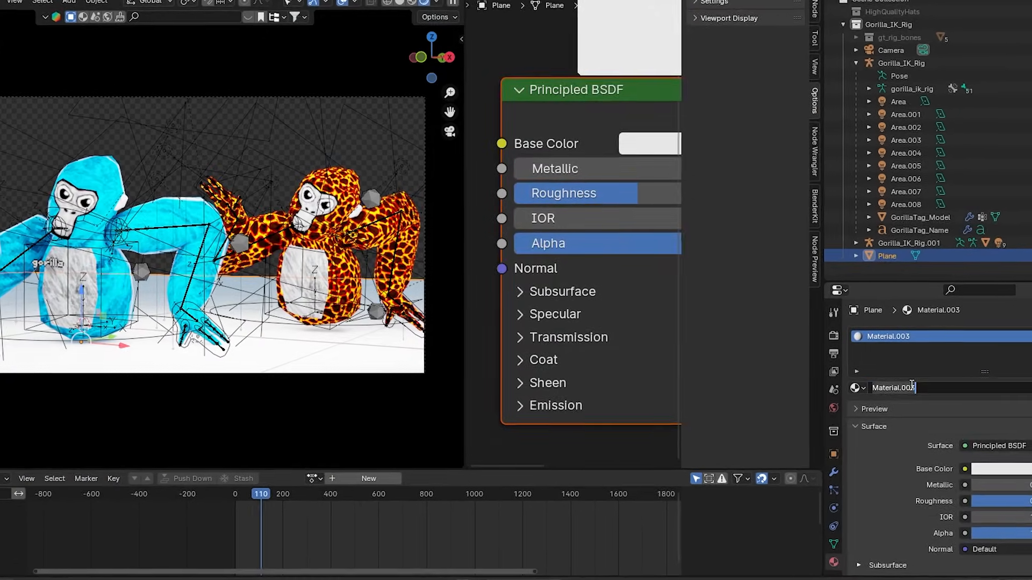
double_click(886, 383)
type("Grass")
key("Return")
left_click(946, 462)
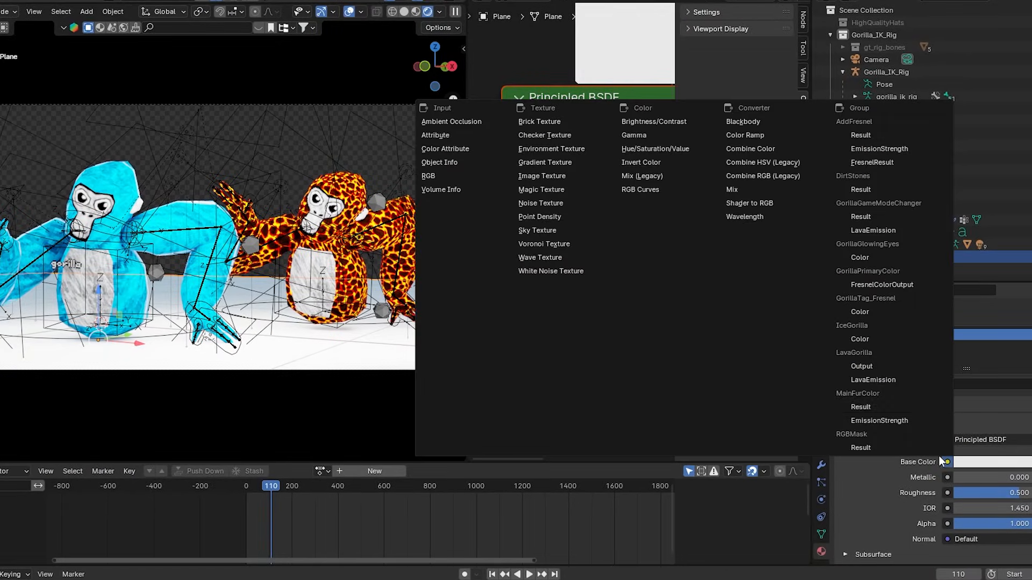
left_click(548, 178)
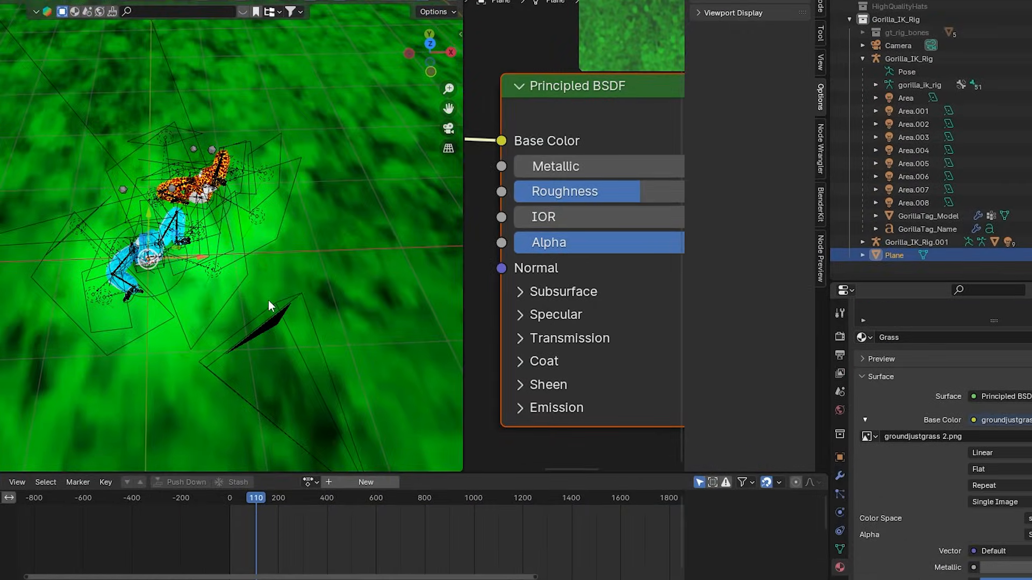
- Set the grass image texture's interpolation to Closest for a pixelated look and check the ground in the viewport
scroll(268, 301, "down", 3)
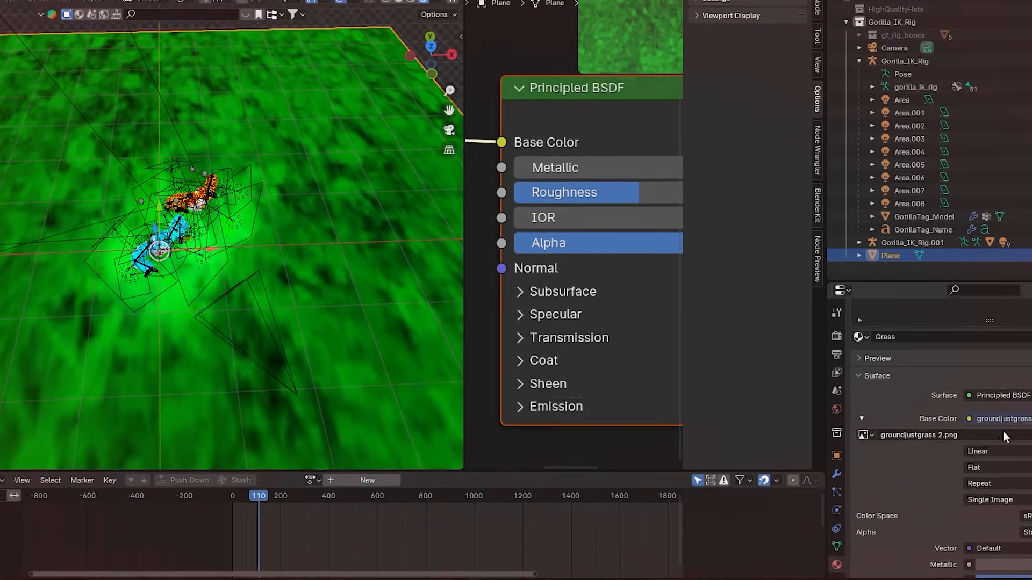
left_click(952, 437)
left_click(989, 501)
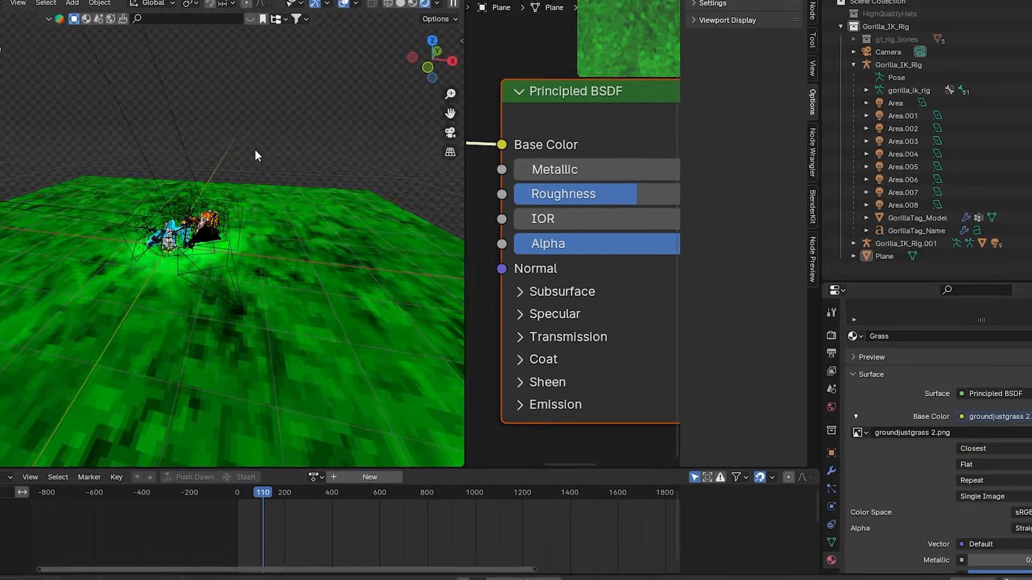
middle_click_drag(255, 149, 265, 132)
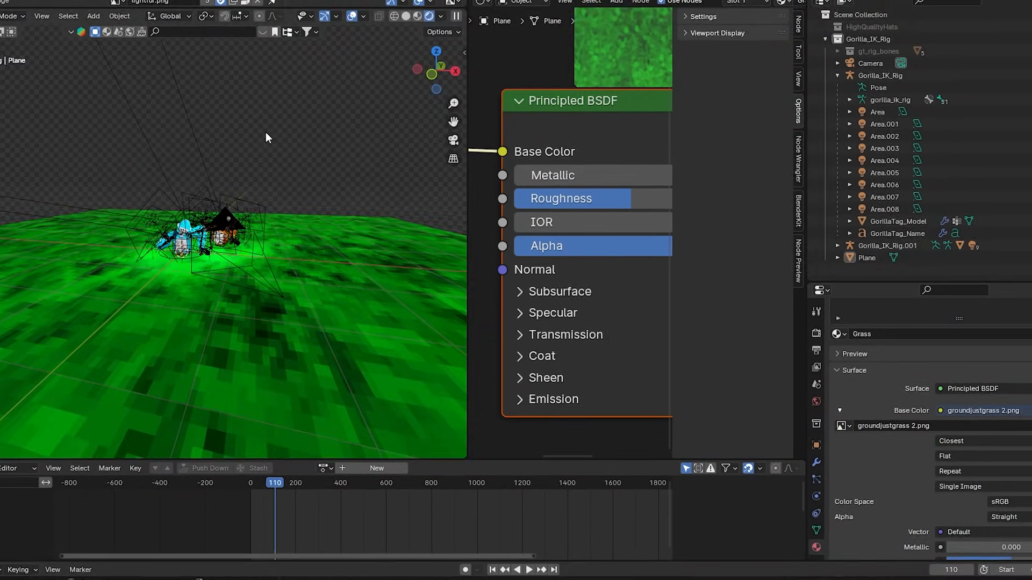
scroll(215, 376, "up", 2)
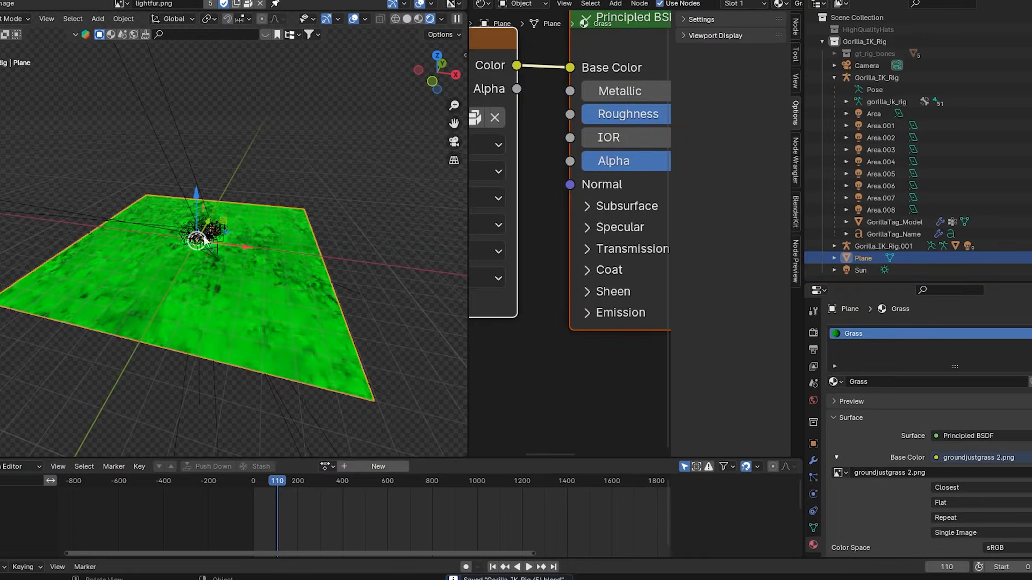
- Open the UV Editor and scale all of the plane's UVs to adjust the grass texture's tiling
middle_click_drag(161, 258, 141, 256)
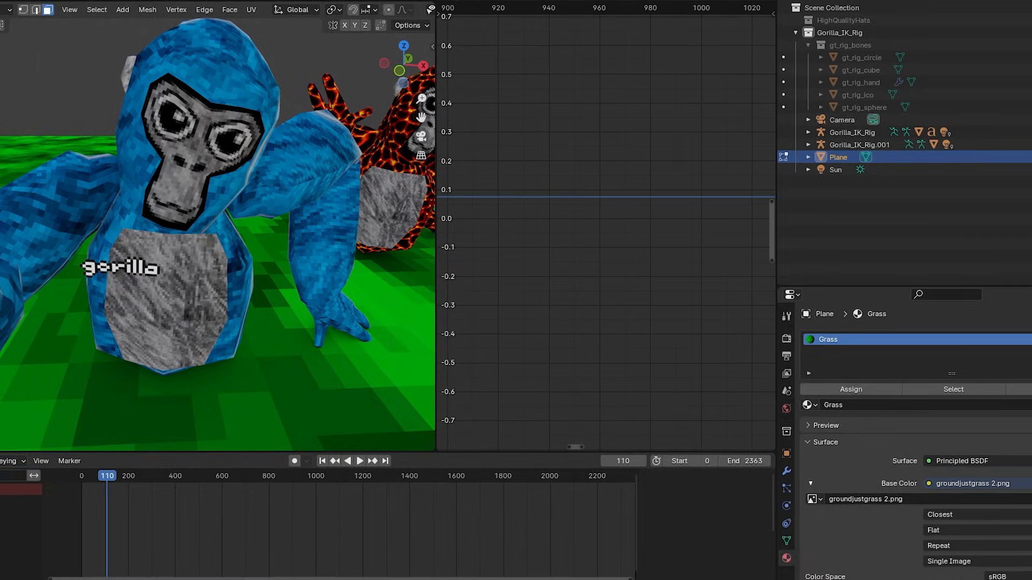
left_click(451, 6)
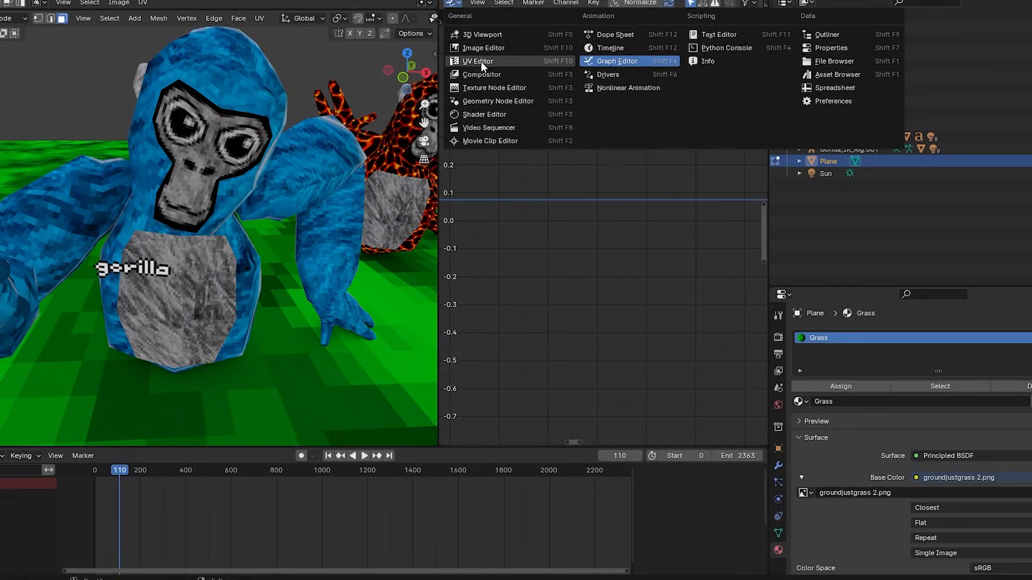
left_click(479, 57)
key("a")
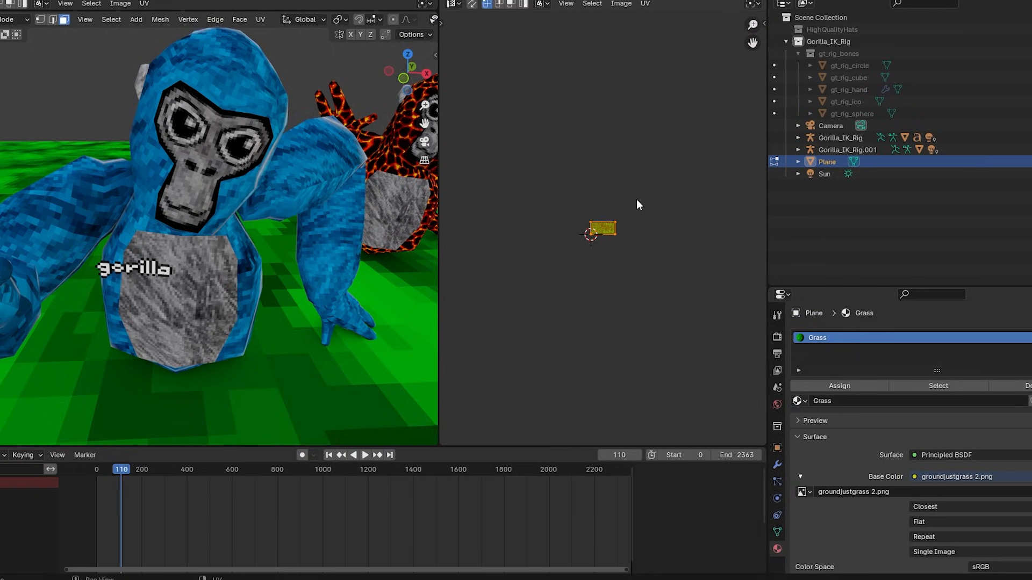
key("s")
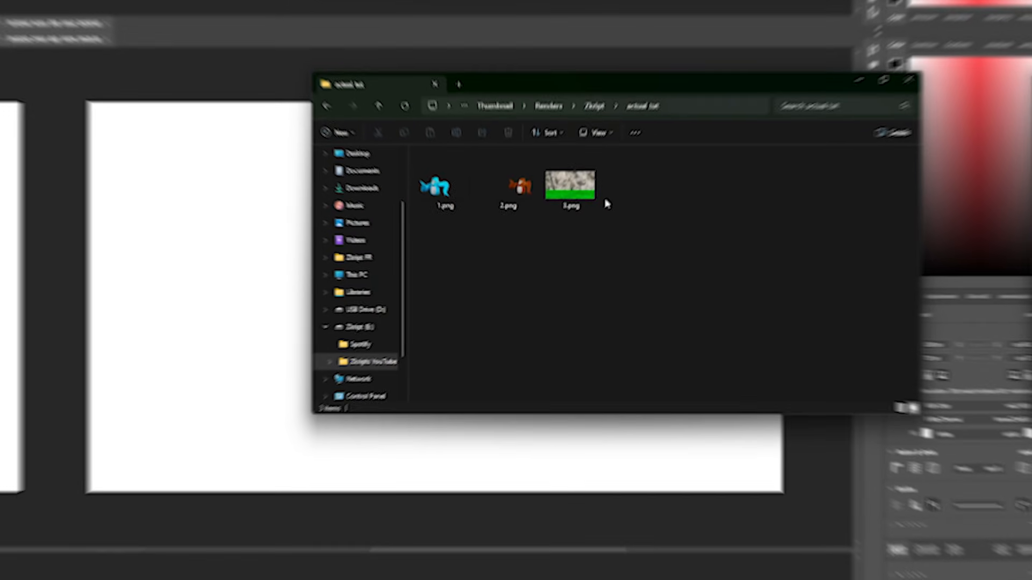
- Switch to Photoshop and place the renders 3.png, 2.png and 1.png in the document, with the background render lowest
left_click_drag(571, 188, 121, 267)
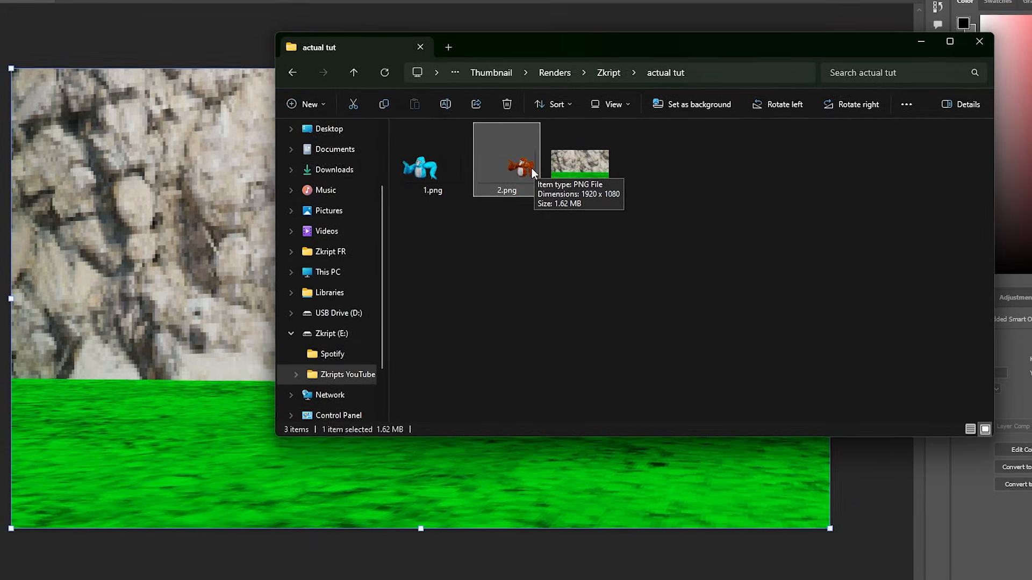
left_click_drag(531, 169, 273, 253)
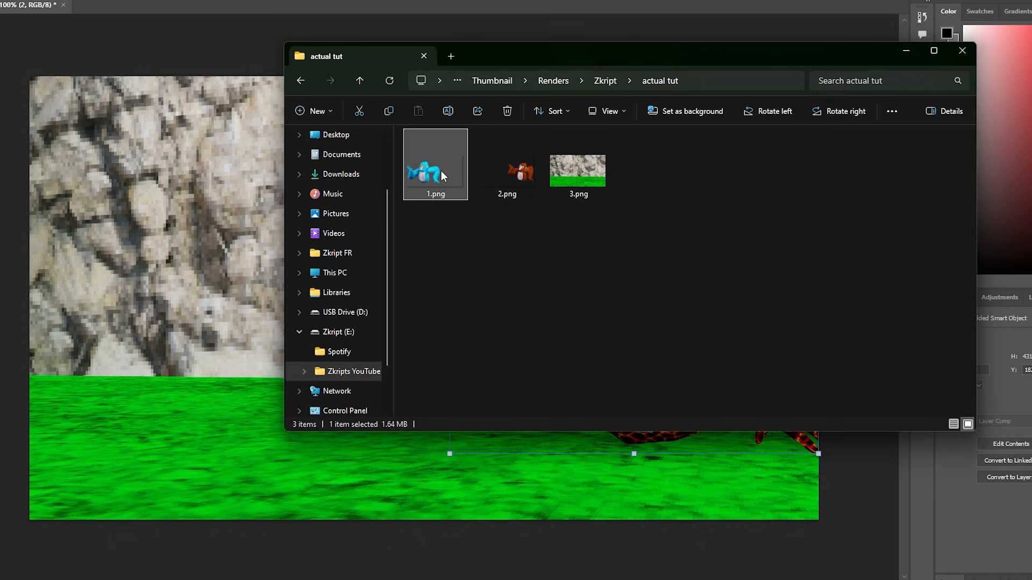
left_click_drag(440, 170, 146, 223)
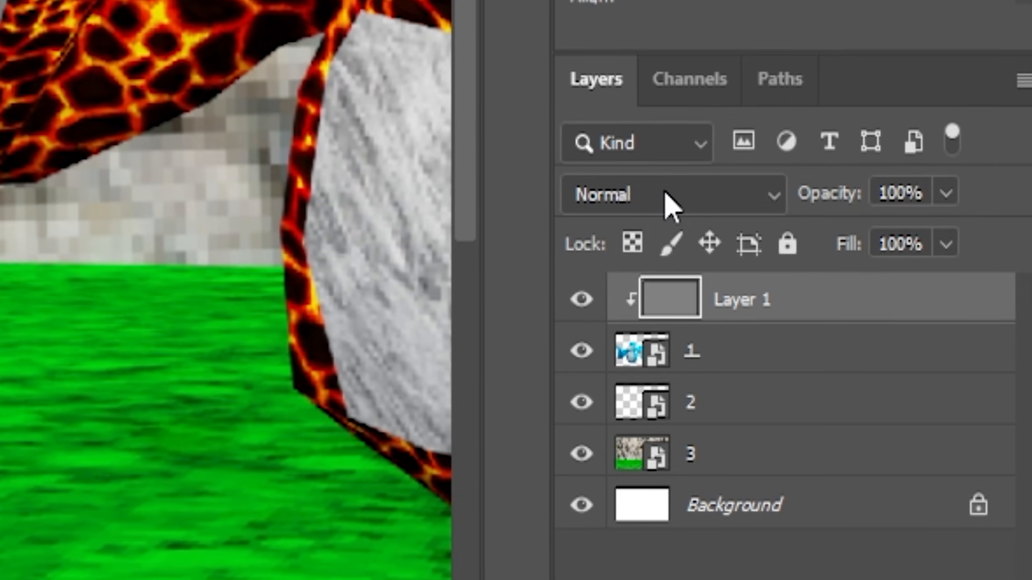
- Set the gray layer clipped to the blue gorilla to Overlay and shade the gorilla's neck, underarm and chest on it with the Burn tool
left_click(1024, 411)
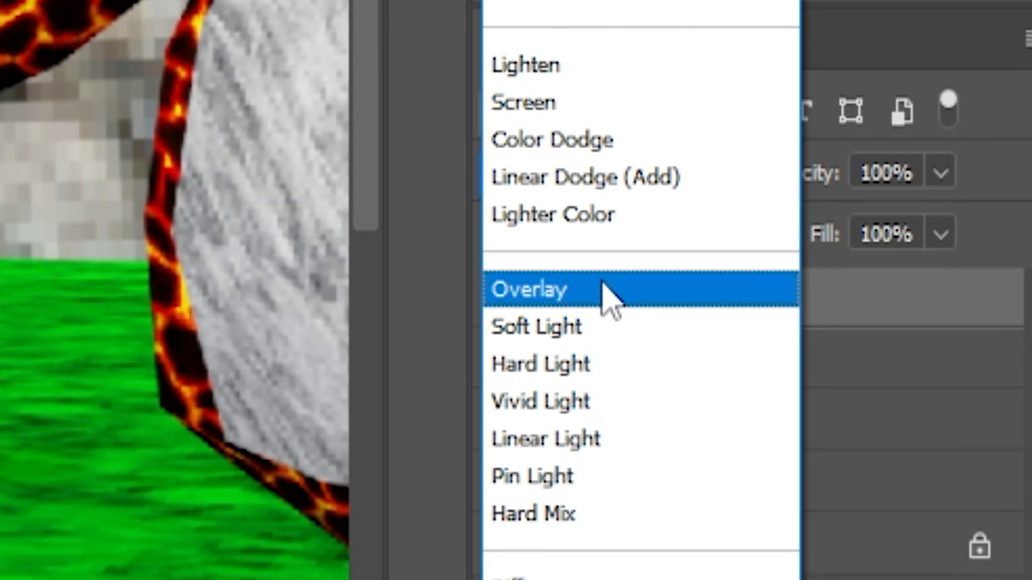
left_click(633, 293)
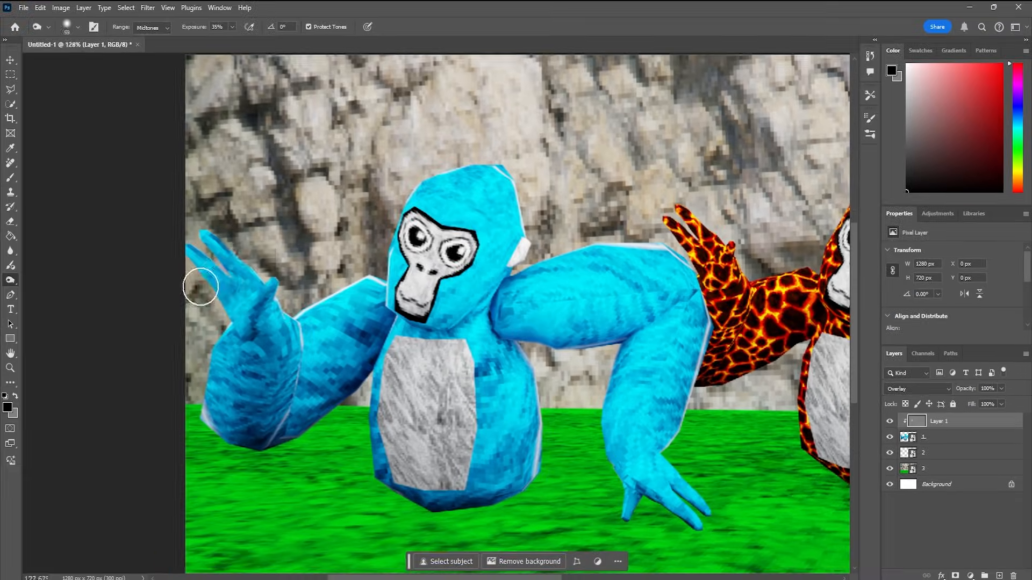
scroll(201, 286, "up", 4, "alt")
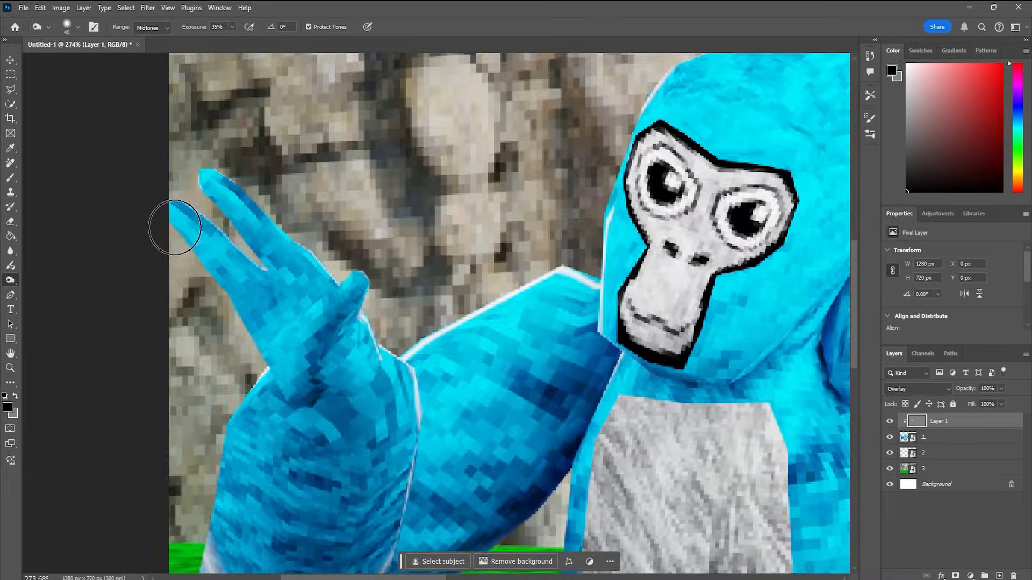
scroll(388, 178, "down", 6, "alt")
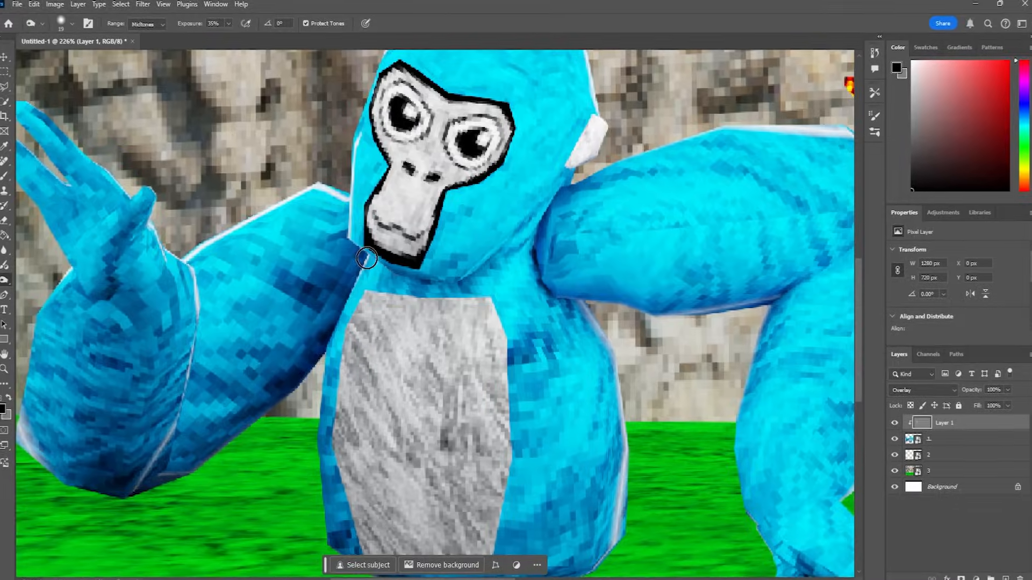
mouse_move(367, 259)
left_mouse_down()
mouse_move(410, 278)
mouse_move(478, 282)
left_mouse_up()
left_click_drag(540, 244, 606, 312)
scroll(521, 327, "down", 3, "ctrl")
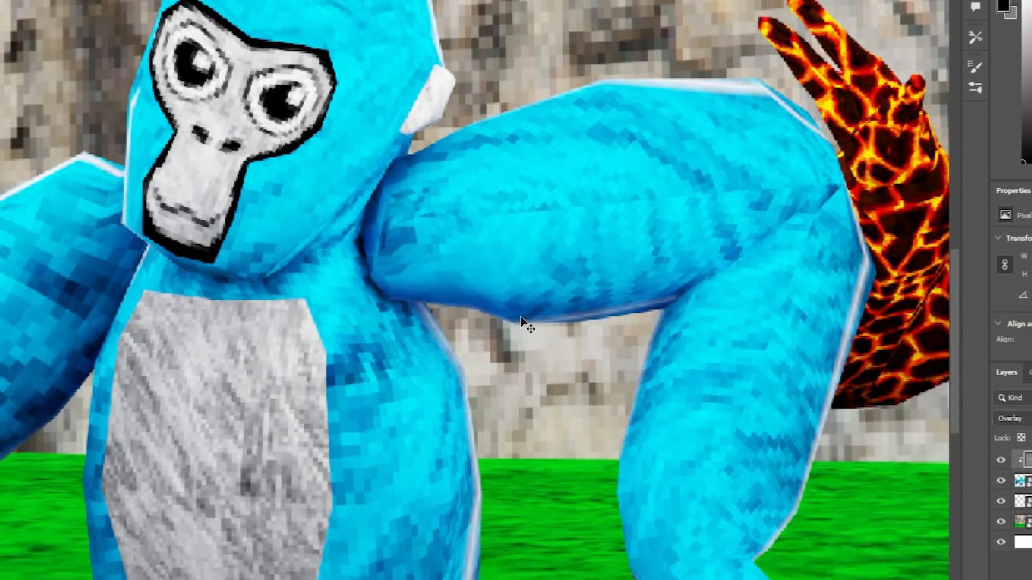
scroll(522, 328, "down", 4, "alt")
mouse_move(465, 536)
right_mouse_down("alt")
mouse_move(411, 542)
mouse_move(422, 541)
right_mouse_up("alt")
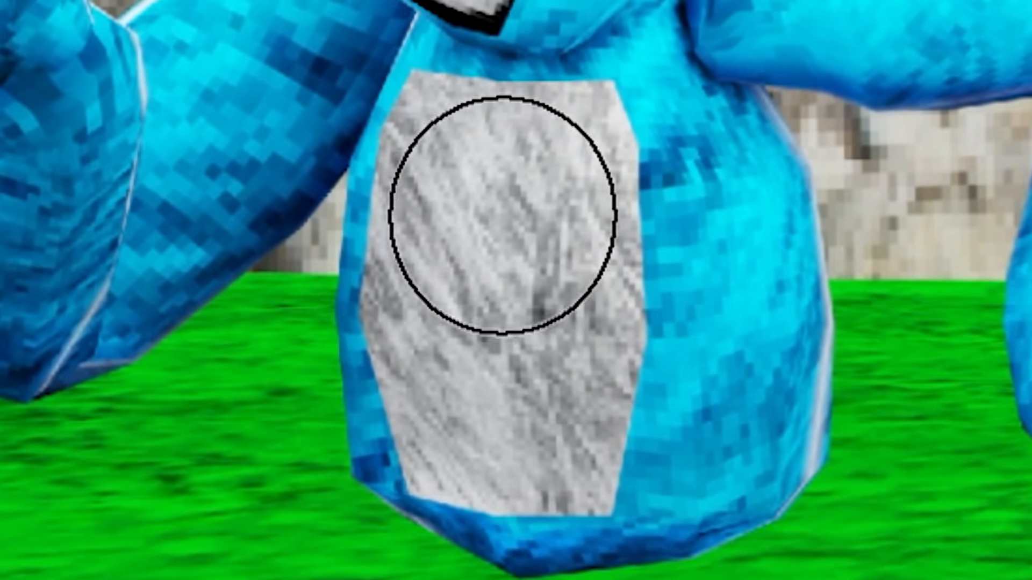
mouse_move(503, 216)
left_mouse_down()
mouse_move(509, 367)
mouse_move(535, 219)
left_mouse_up()
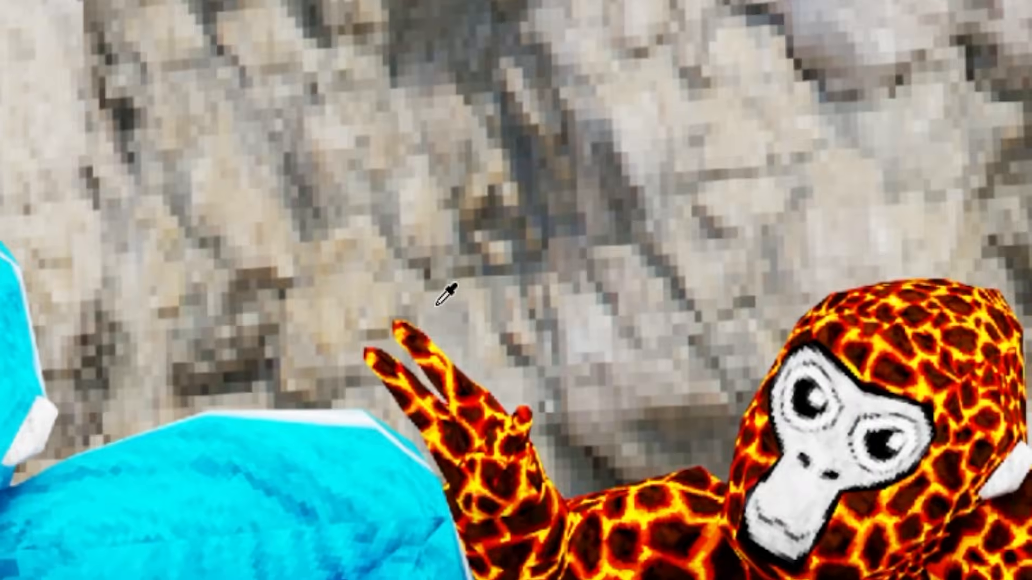
- Resize the brush and set its opacity to 51% and flow to 15% for painting an orange glow around the lava gorilla
right_click_drag(431, 301, 417, 306, "alt")
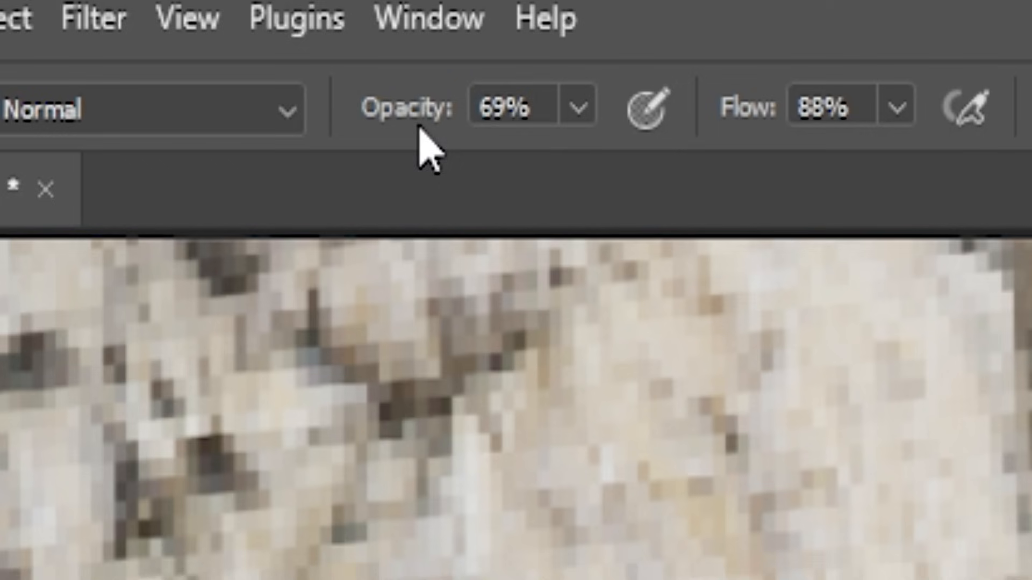
left_click_drag(408, 139, 370, 148)
left_click_drag(761, 107, 728, 128)
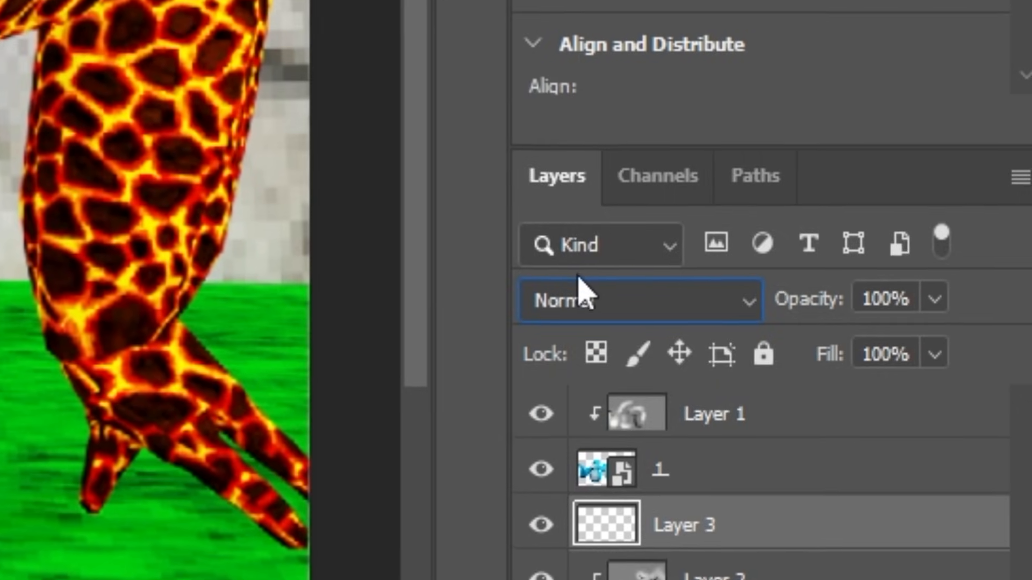
- Set the lava gorilla's glow layer, Layer 3, to Linear Dodge (Add) and lower its fill to 40%
left_click(581, 290)
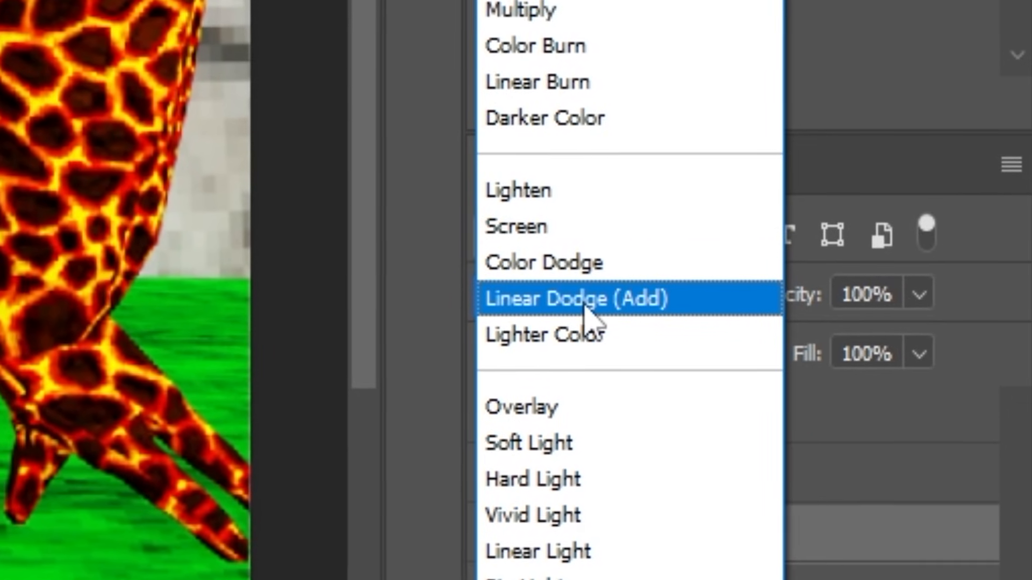
left_click(592, 301)
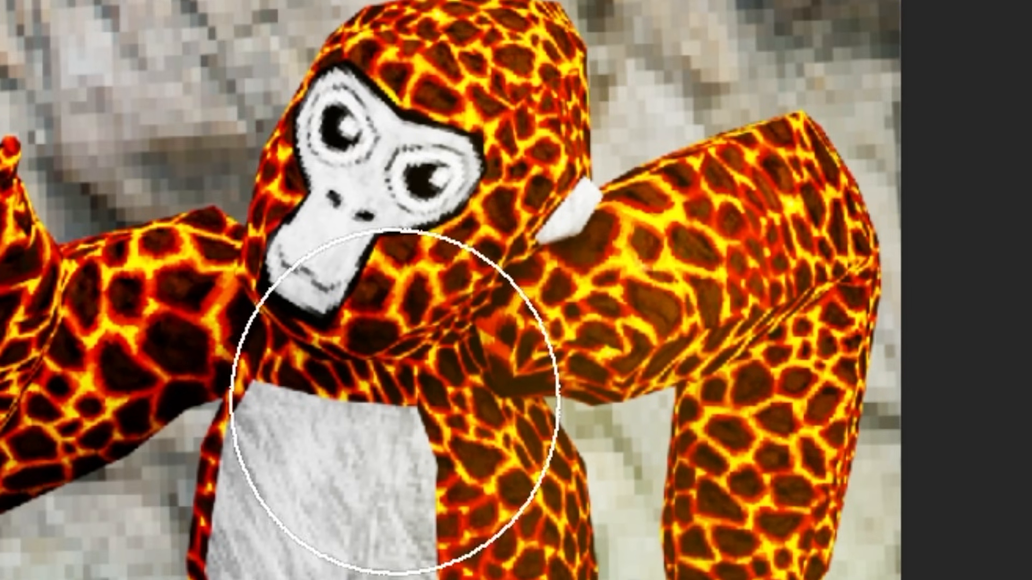
scroll(559, 434, "down", 3, "alt")
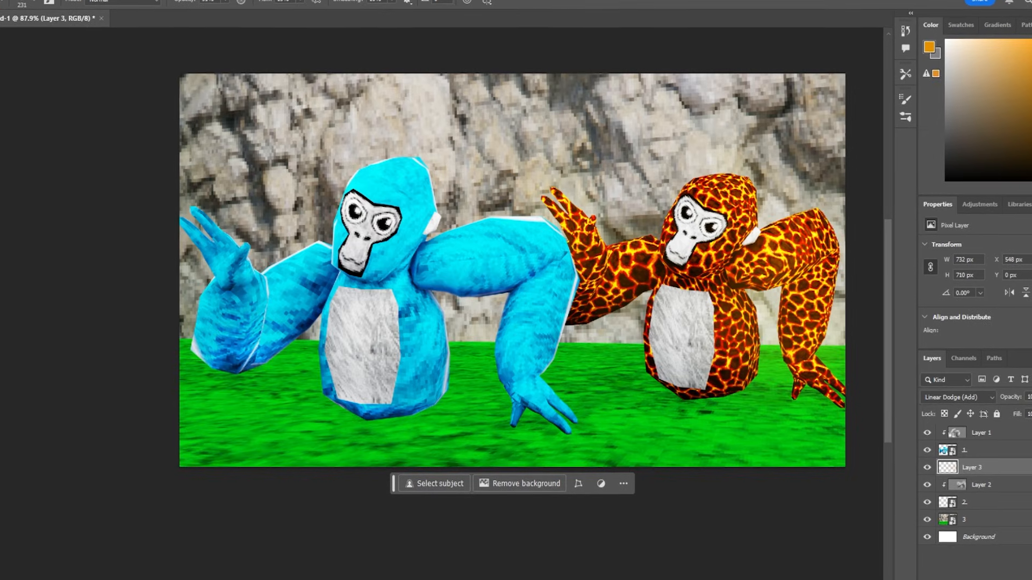
left_click_drag(987, 421, 1008, 425)
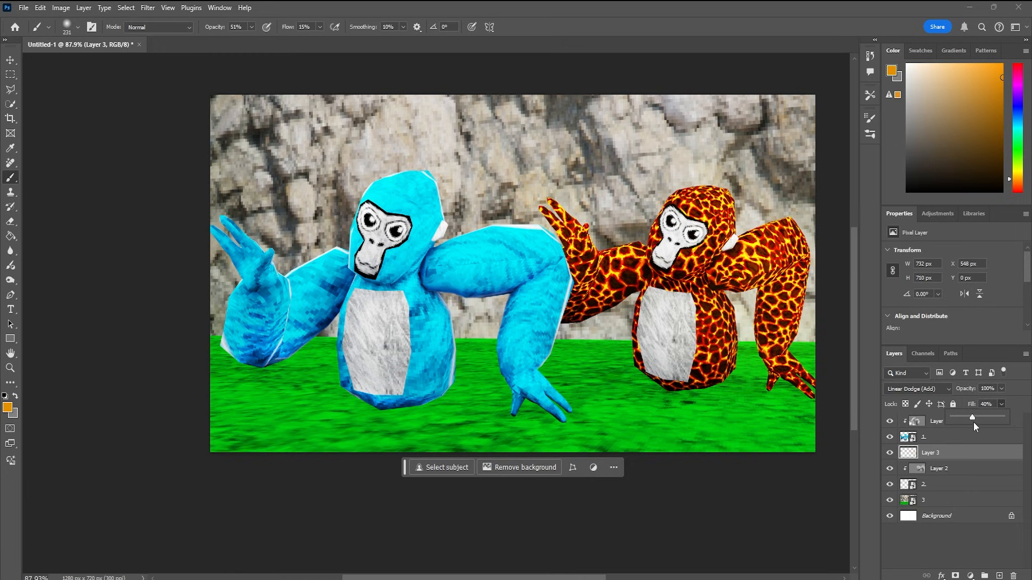
- Add a gray-filled layer above the background render 3, clip it to that render and change its blend mode
left_click(10, 60)
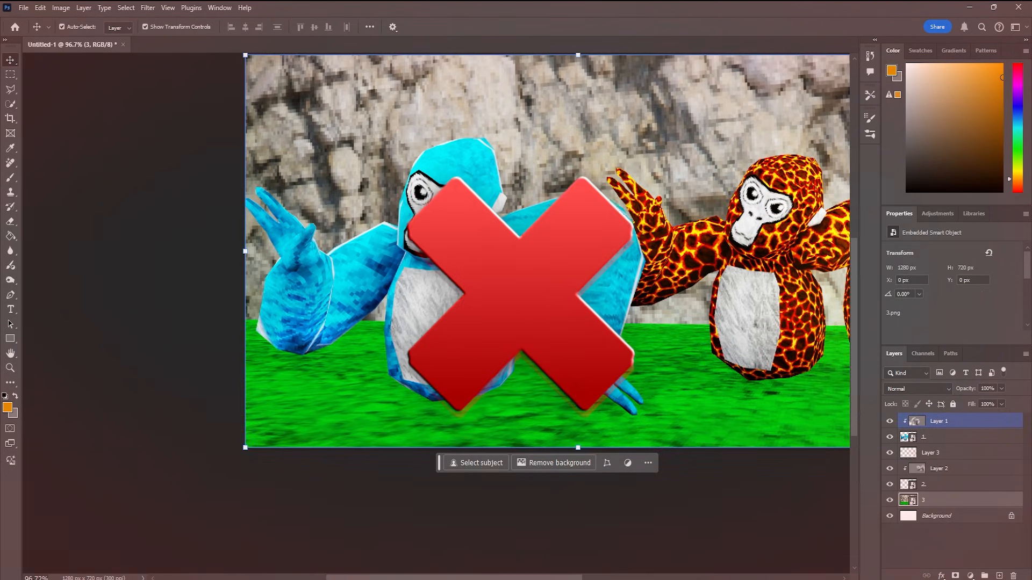
left_click(559, 426)
scroll(552, 416, "right", 5)
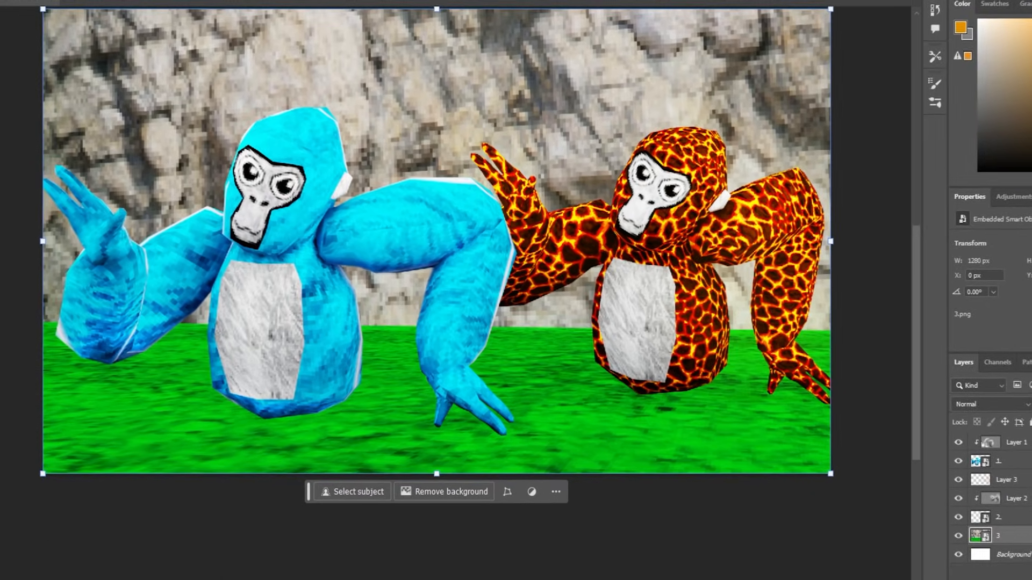
left_click(999, 576)
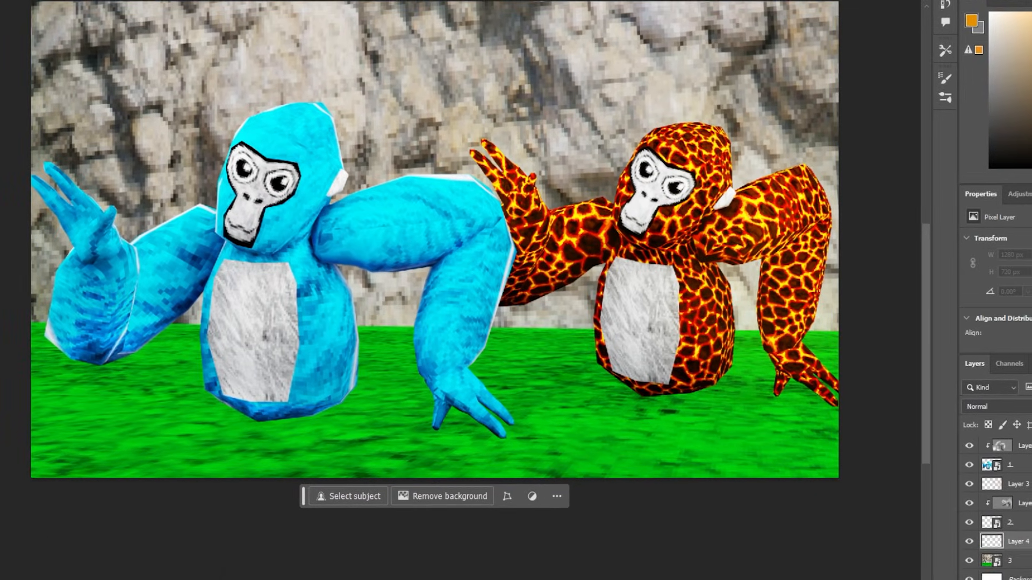
key("ctrl+alt+g")
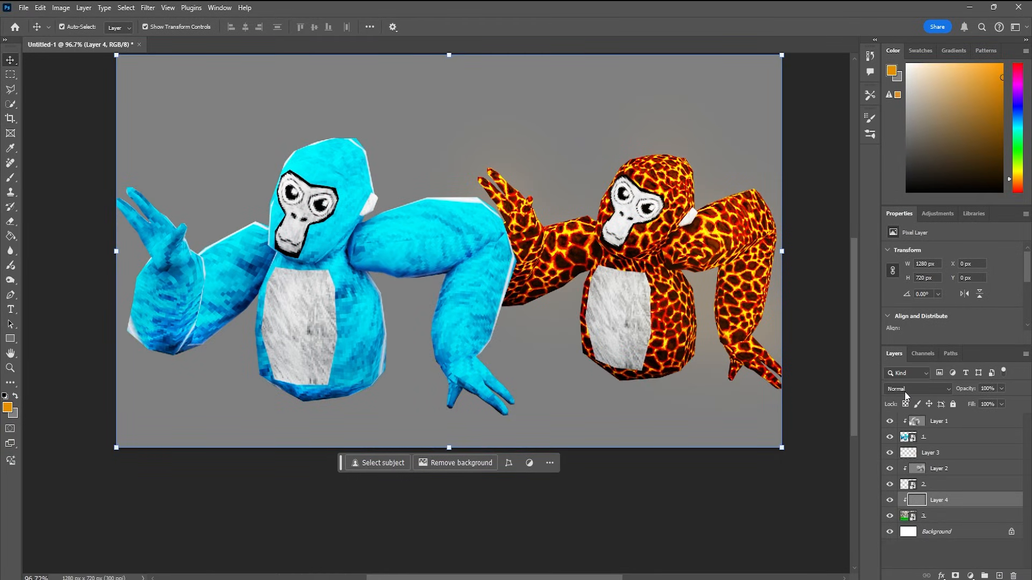
left_click(907, 418)
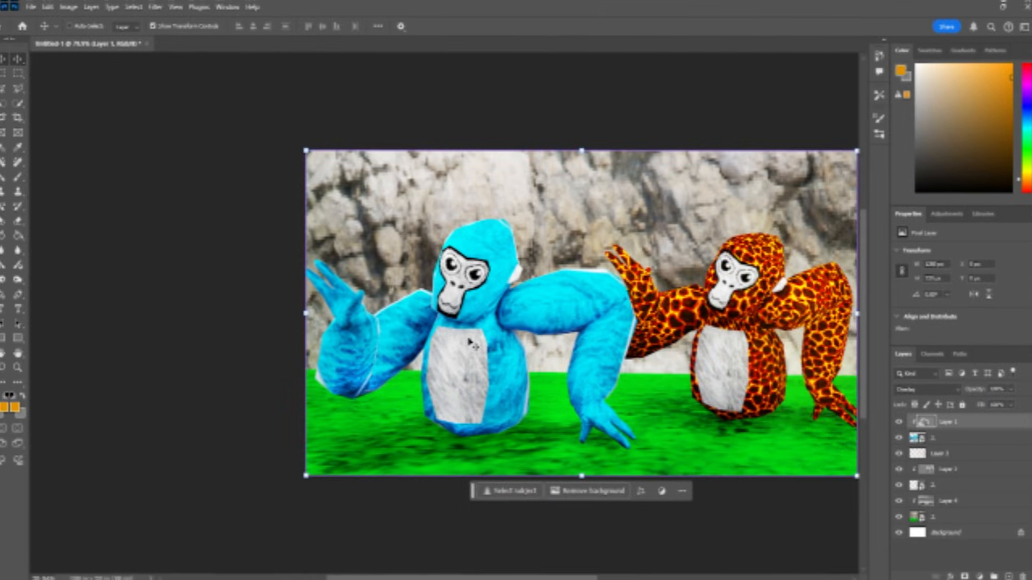
- Duplicate the blue gorilla render together with its clipped shading layer and convert the copied pair to a smart object
scroll(453, 335, "right", 2)
scroll(454, 335, "up", 4, "alt")
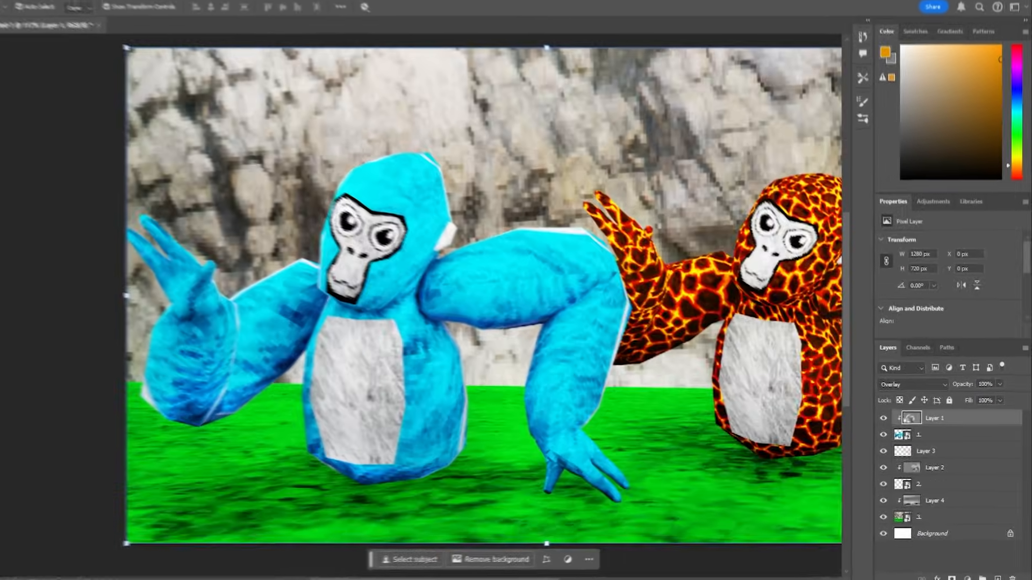
left_click(939, 440)
left_click(939, 425, "shift")
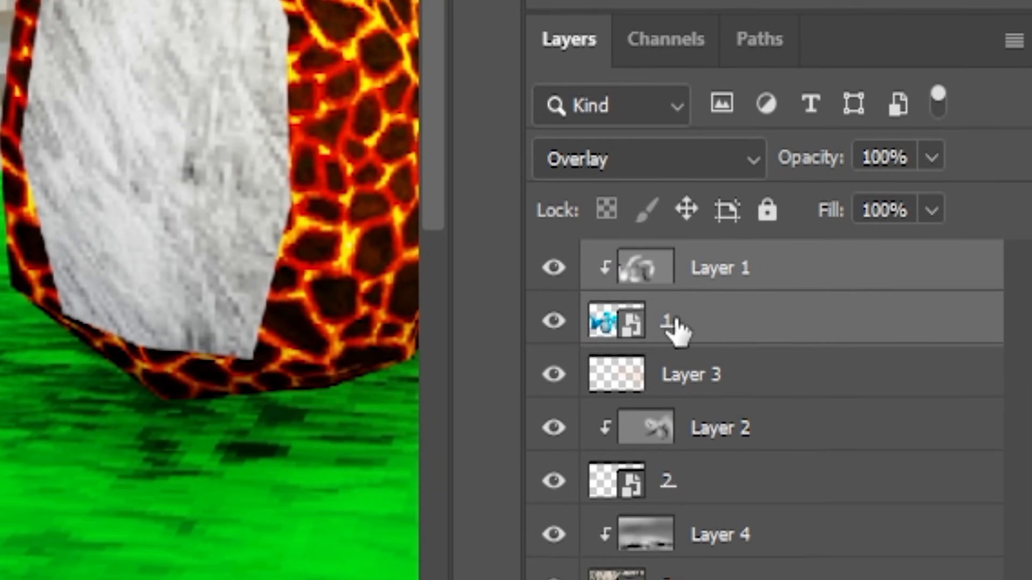
key("ctrl+j")
right_click(735, 332)
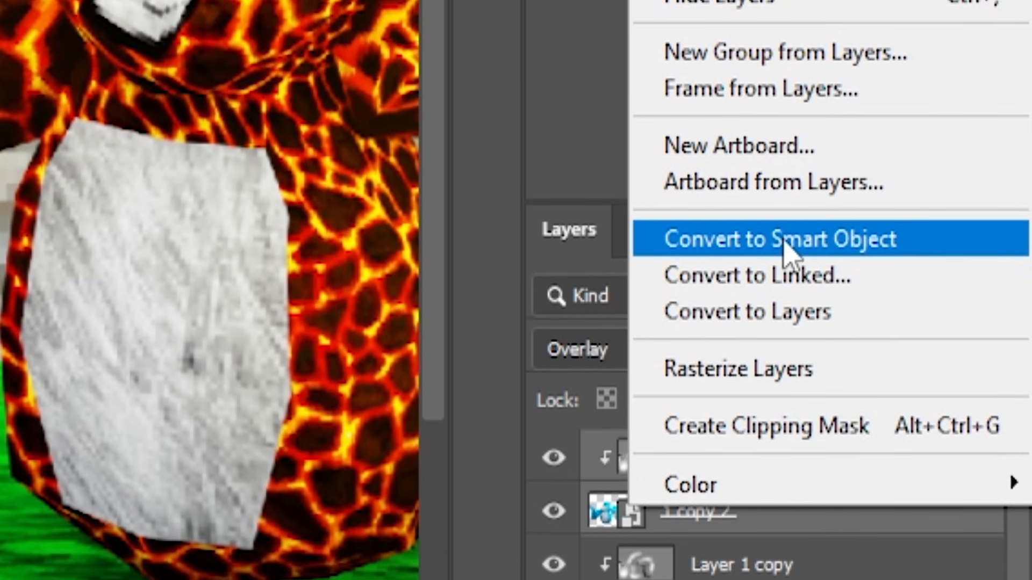
left_click(783, 231)
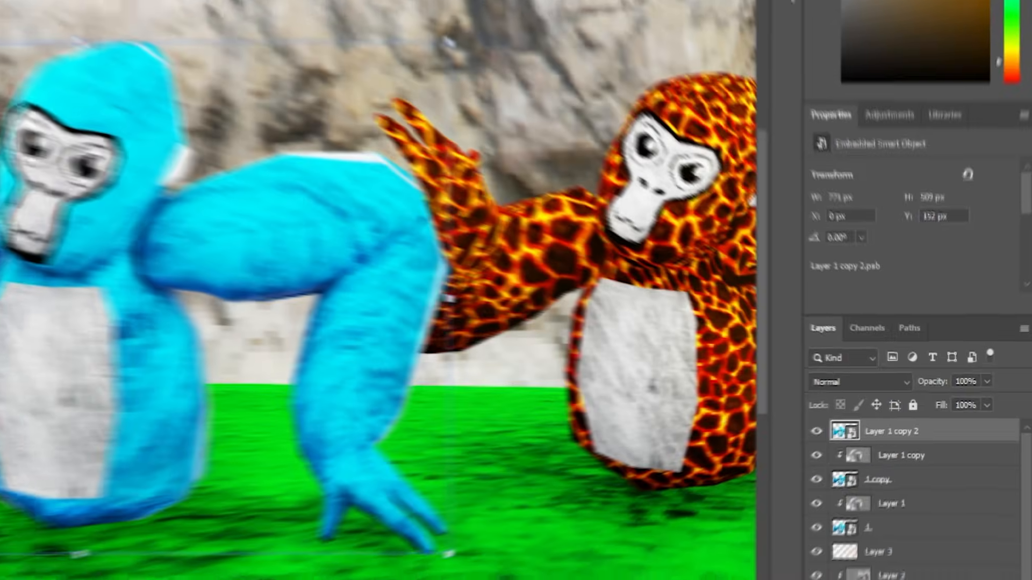
- Apply Motion Blur to the blue gorilla's smart object with an angle of 15° and a distance of 12 pixels
left_click(147, 5)
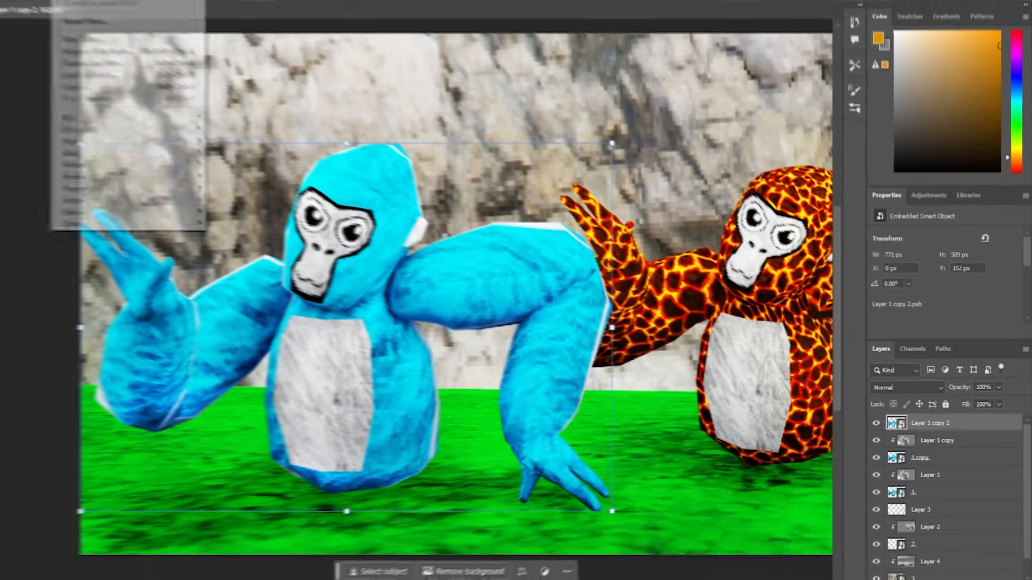
mouse_move(168, 142)
left_click(505, 277)
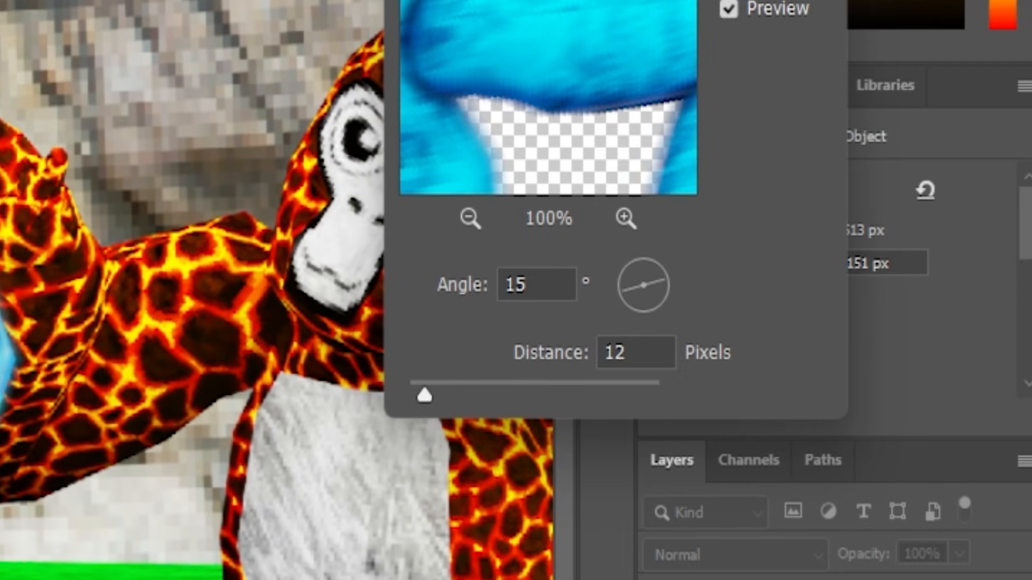
key("Return")
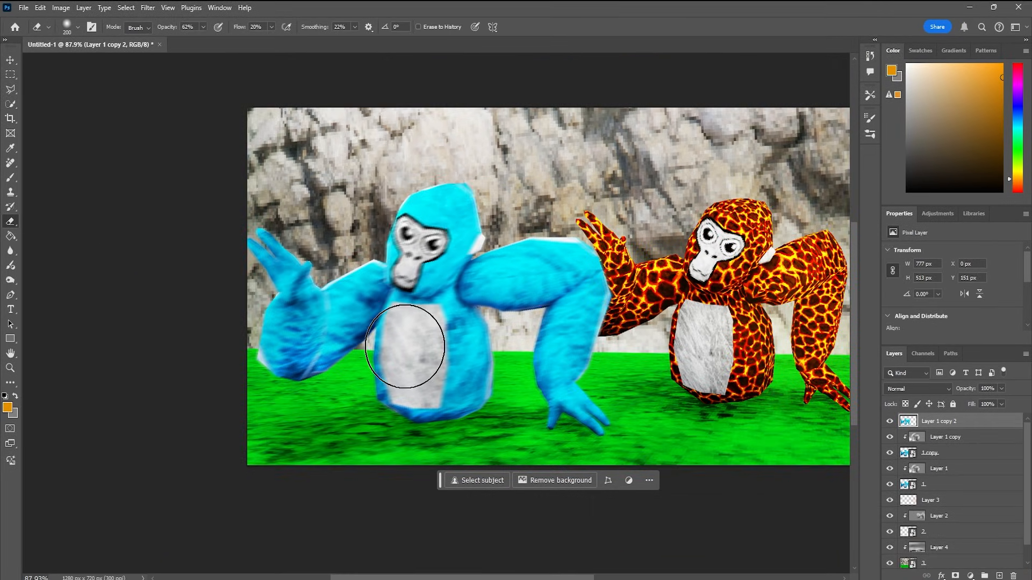
- Erase the motion blur over the blue gorilla's face and chest with a soft eraser and check the result at different scales
scroll(407, 384, "down", 9, "alt")
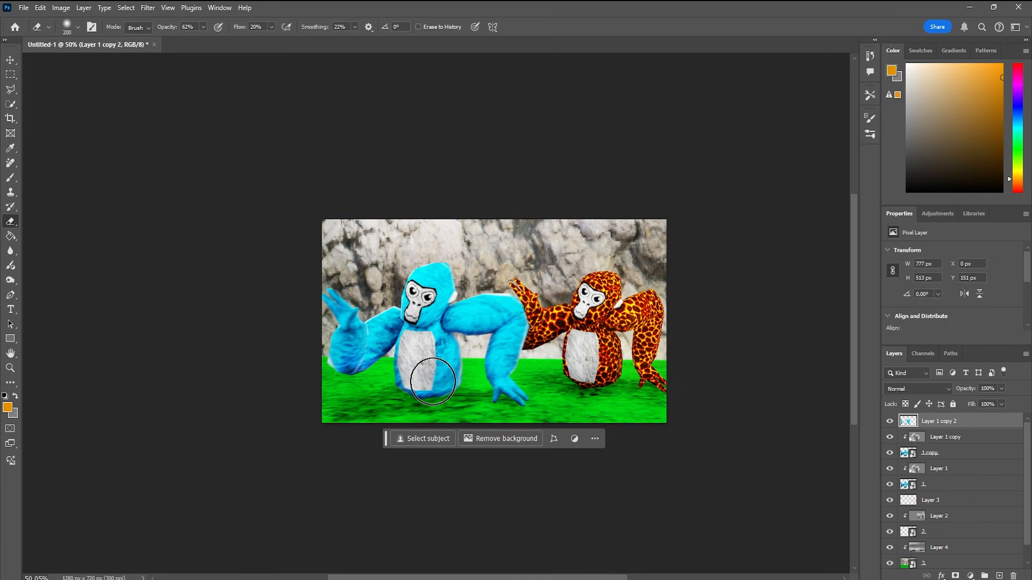
scroll(432, 412, "up", 10, "alt")
scroll(430, 407, "down", 2, "alt")
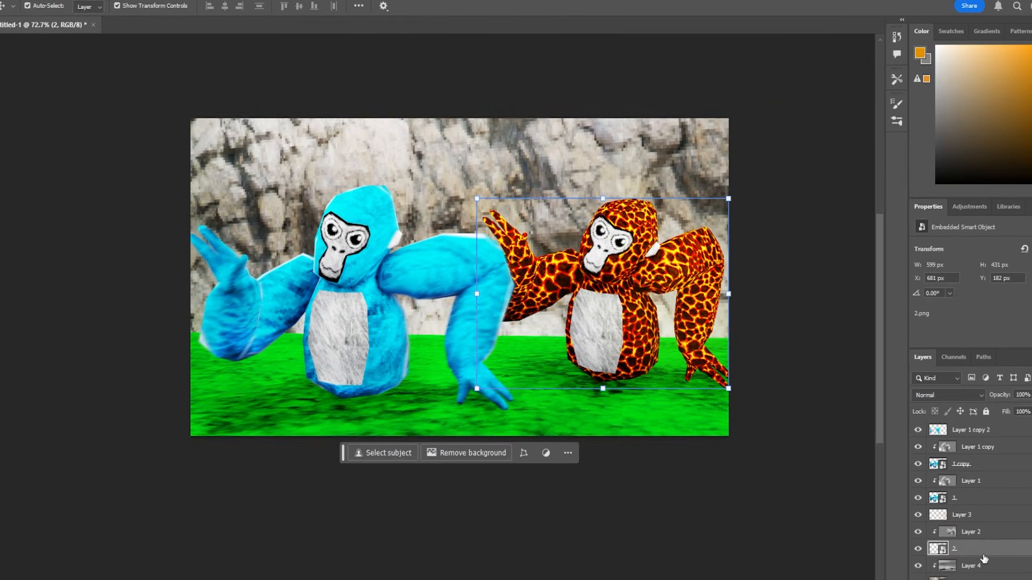
scroll(554, 375, "up", 2, "alt")
scroll(554, 374, "down", 2, "alt")
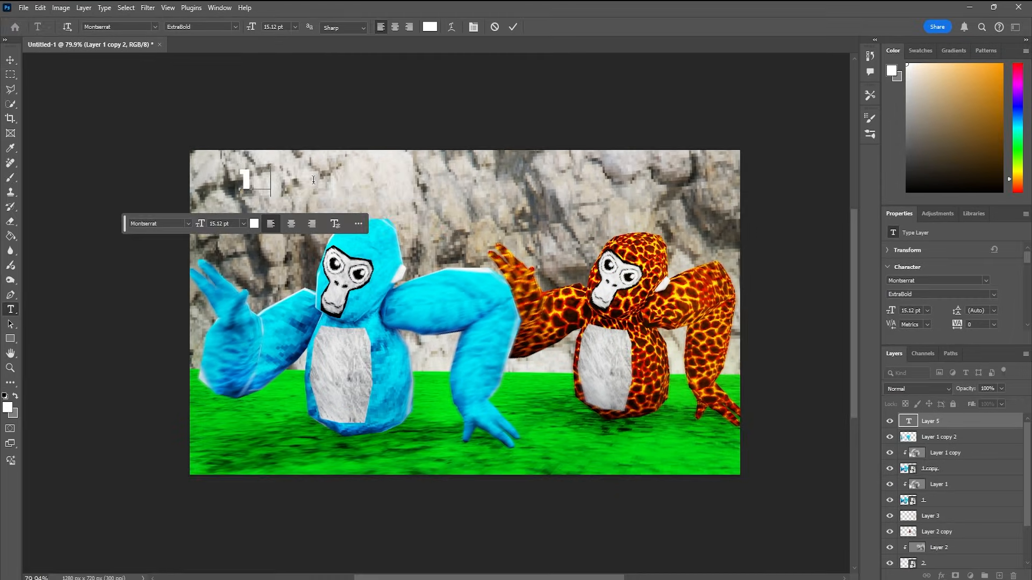
- Add the Montserrat ExtraBold title "100x Speed" above the gorillas and style it with Bevel & Emboss, Stroke, Color Overlay and Drop Shadow
left_click_drag(752, 196, 681, 184)
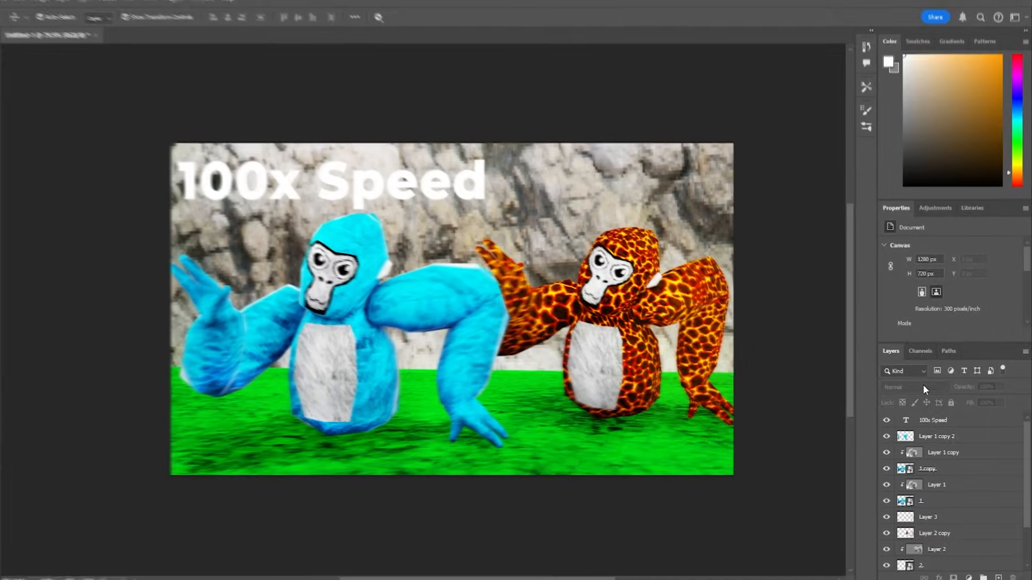
left_click(918, 419)
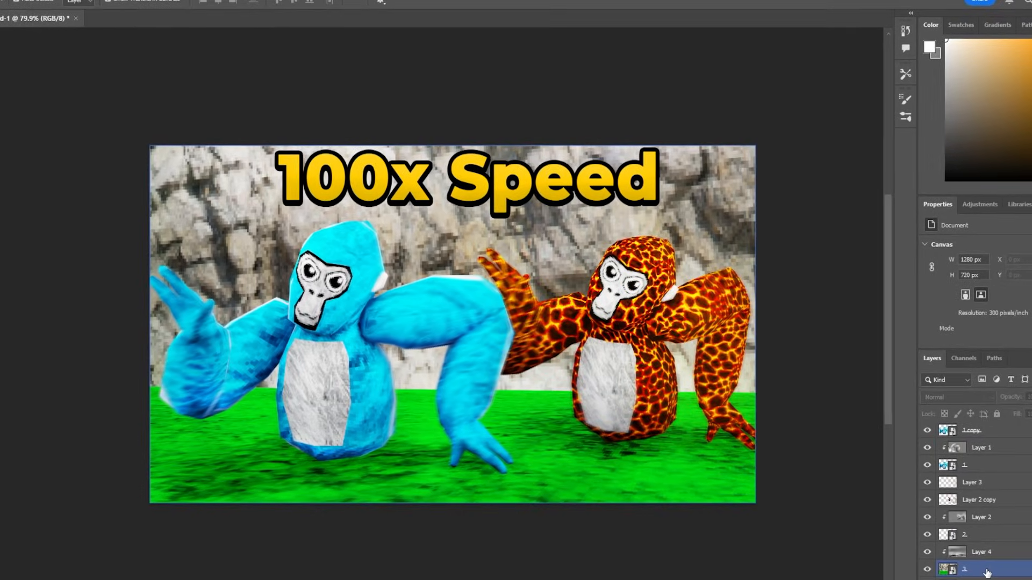
- Combine copies of all the image layers below the title into a smart object and apply the Camera Raw Filter to it
left_click(953, 561)
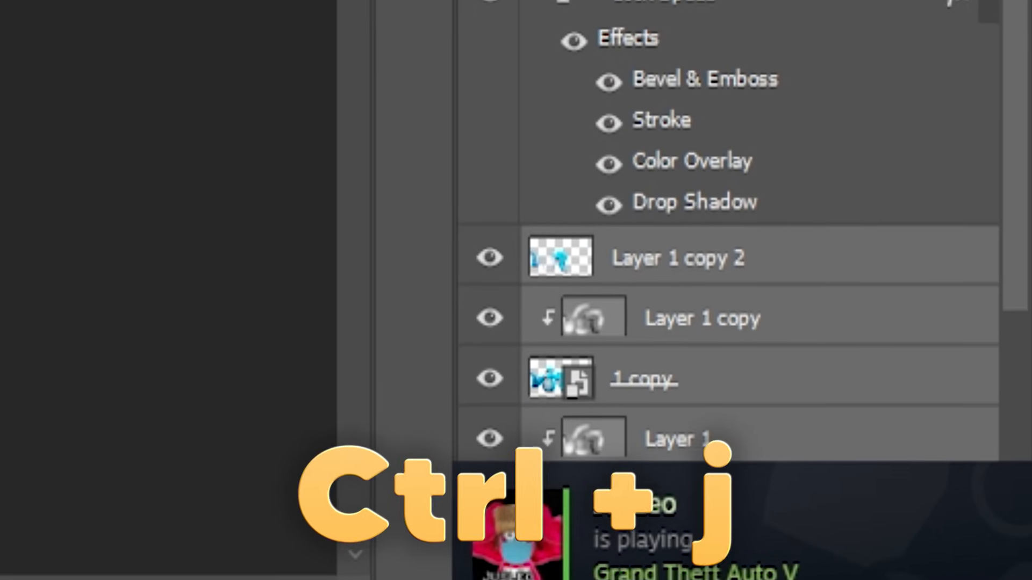
key("ctrl+j")
right_click(744, 315)
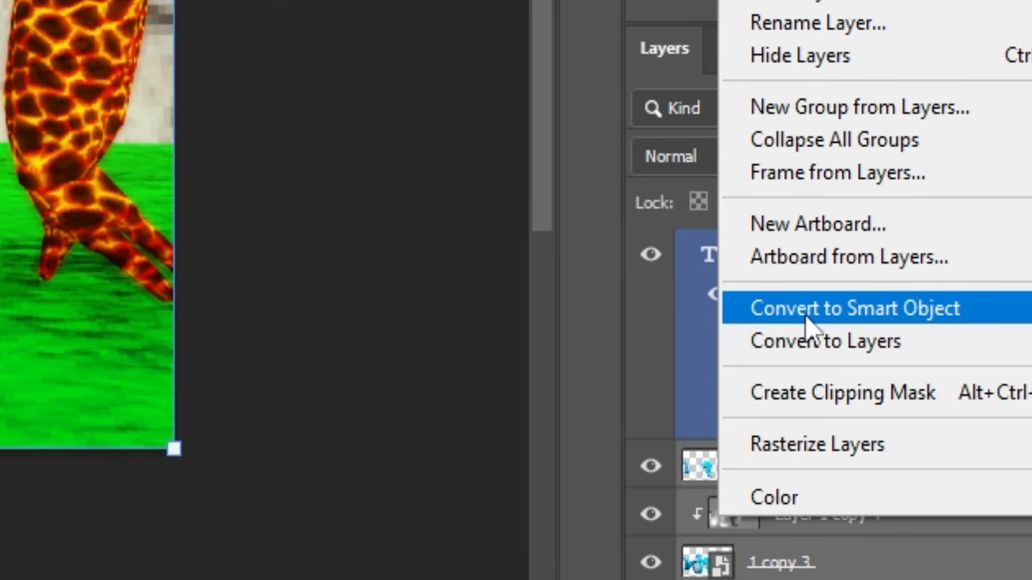
left_click(806, 309)
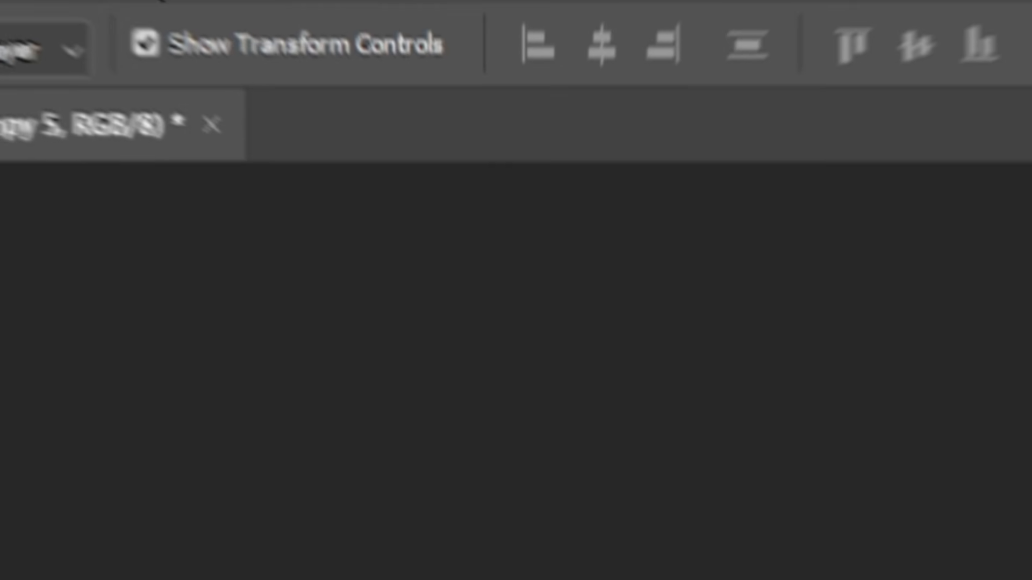
left_click(221, 23)
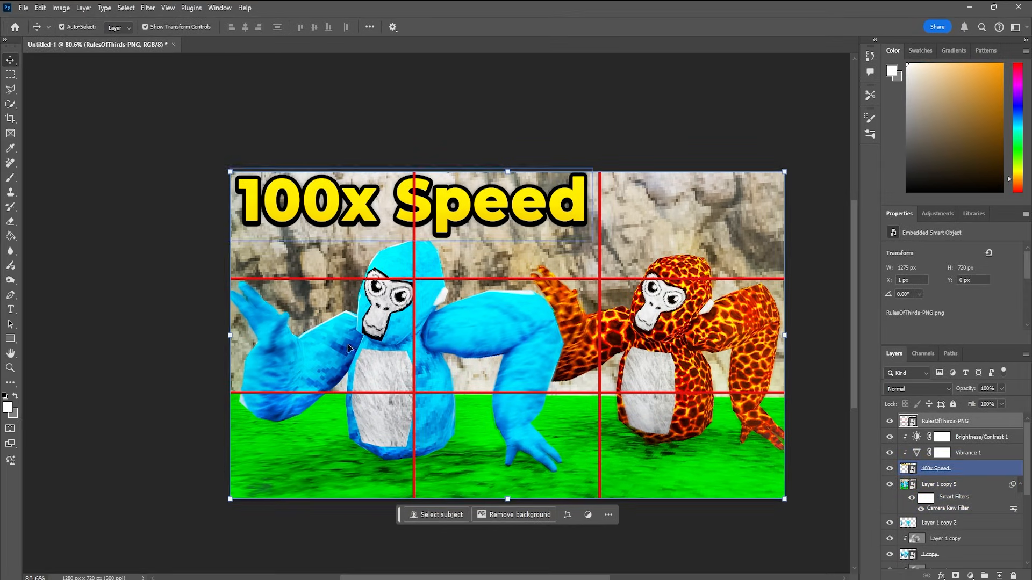
left_click(407, 326)
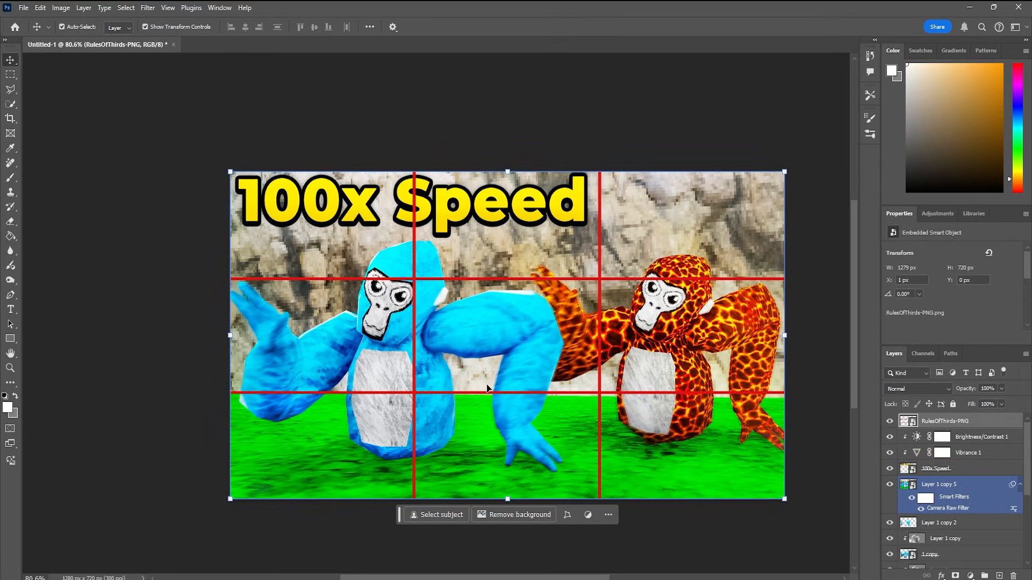